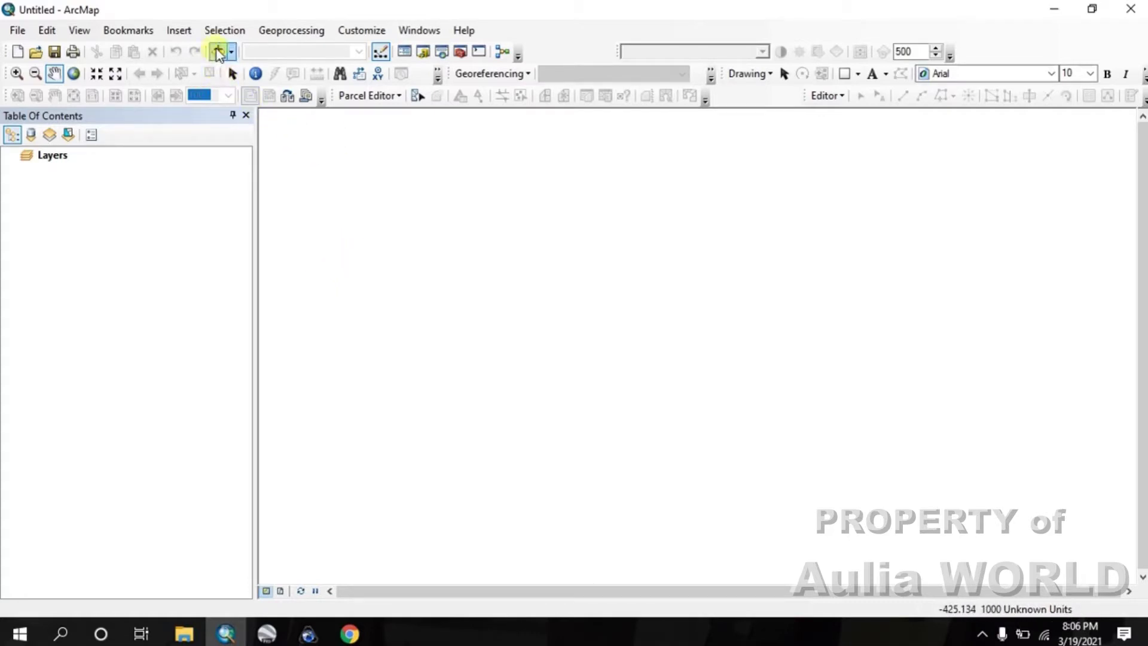
Add the satellite image Citra_Palangkaraya.ecw from the BELAJARGIS folder to the map.
{"action": "left_click", "coordinate": [216, 51]}
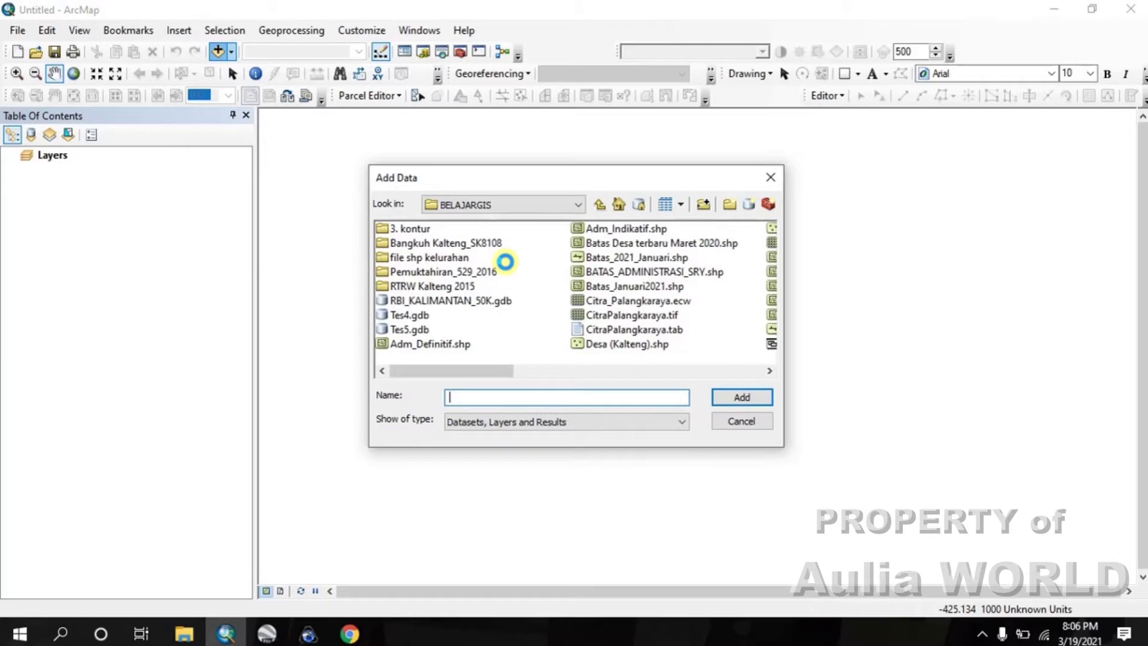
{"action": "left_click", "coordinate": [632, 302]}
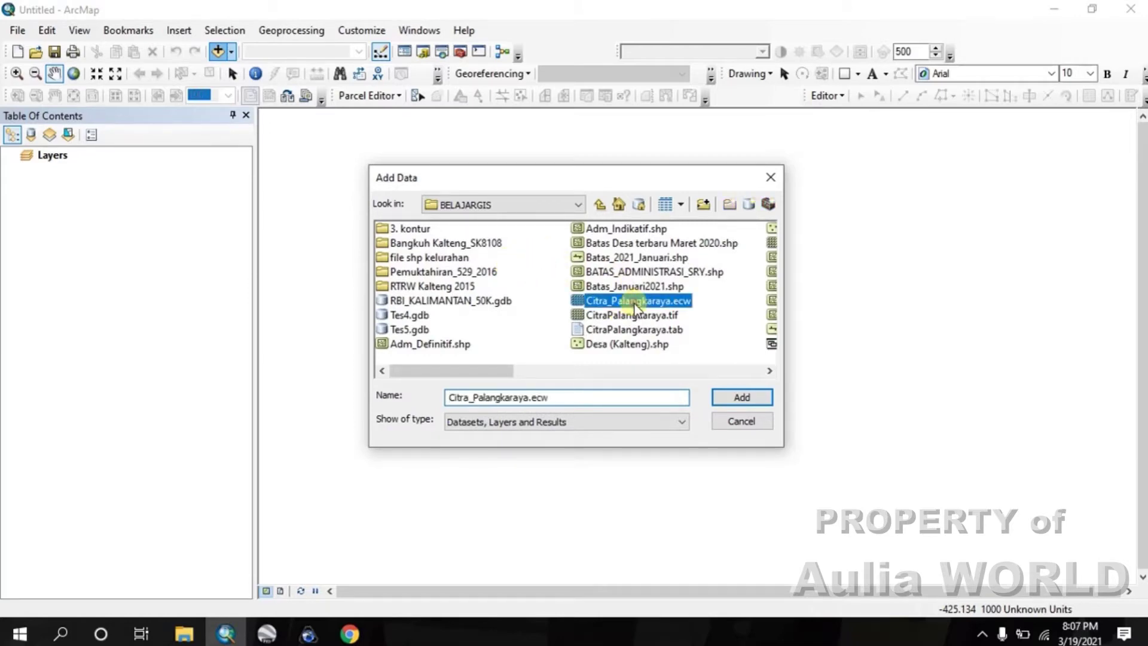
{"action": "left_click", "coordinate": [722, 397]}
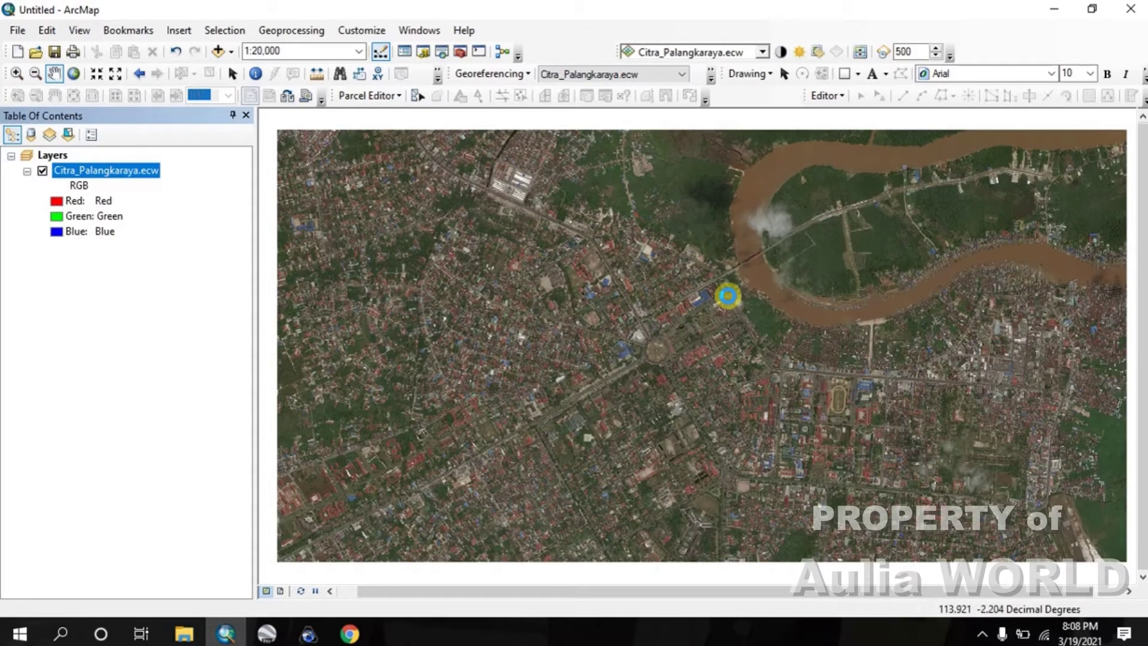
Draw a circle graphic over the large roundabout, centred on its central monument, with a radius of about 0.001 decimal degrees.
{"action": "scroll", "coordinate": [692, 365], "scroll_direction": "up", "scroll_amount": 3}
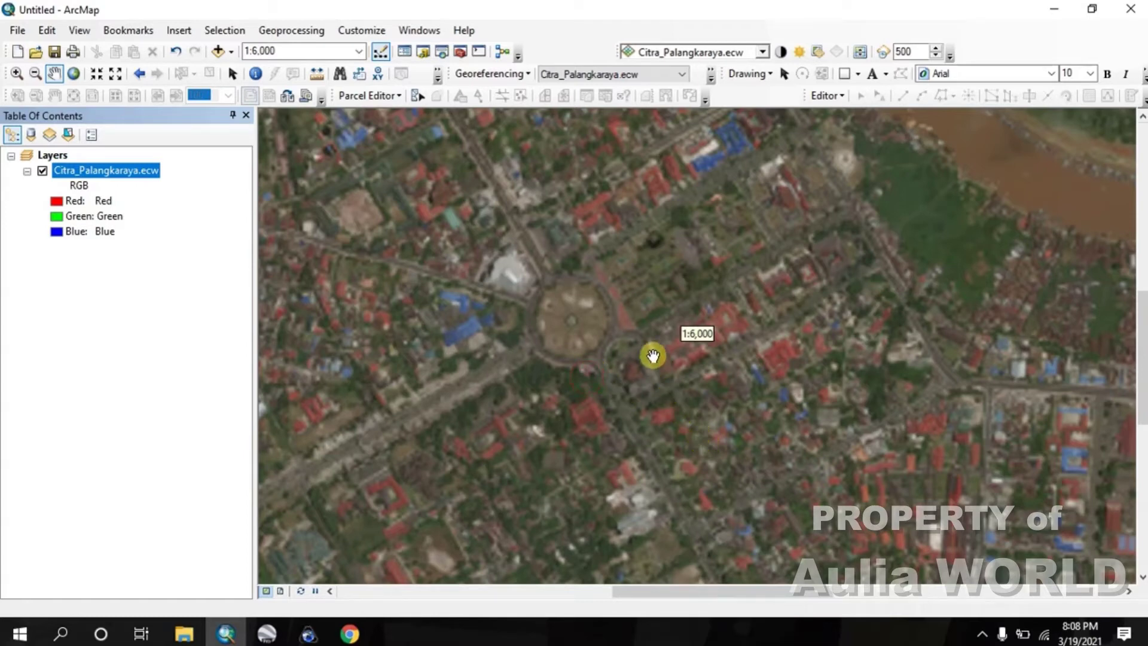
{"action": "scroll", "coordinate": [653, 355], "scroll_direction": "up", "scroll_amount": 1}
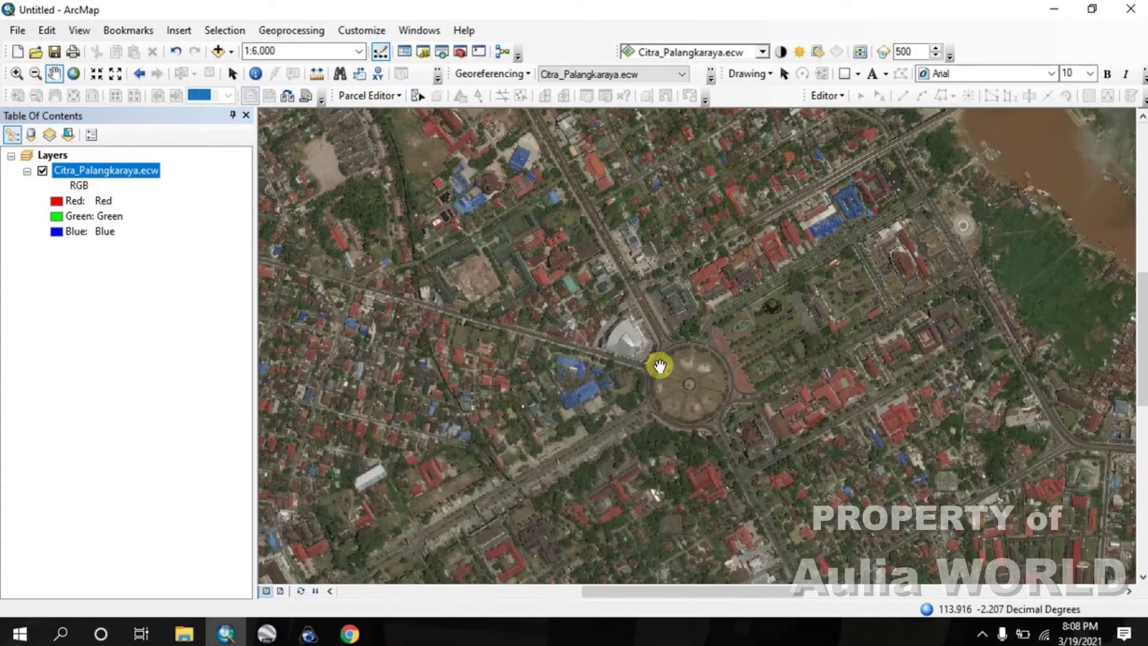
{"action": "scroll", "coordinate": [694, 388], "scroll_direction": "up", "scroll_amount": 2}
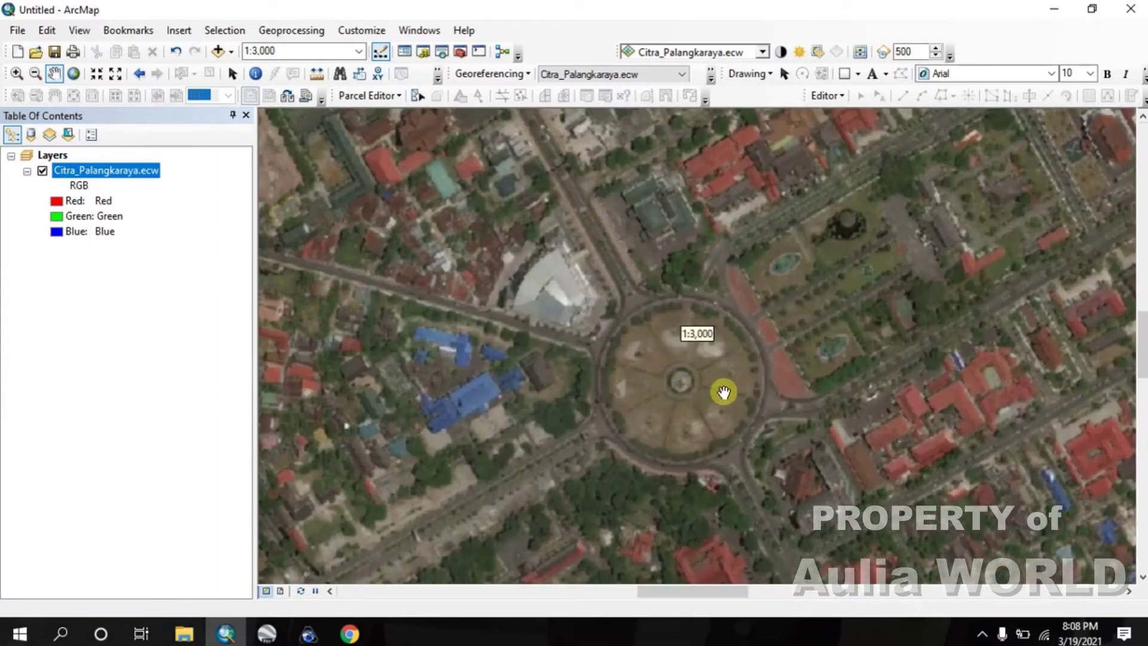
{"action": "scroll", "coordinate": [726, 318], "scroll_direction": "down", "scroll_amount": 2}
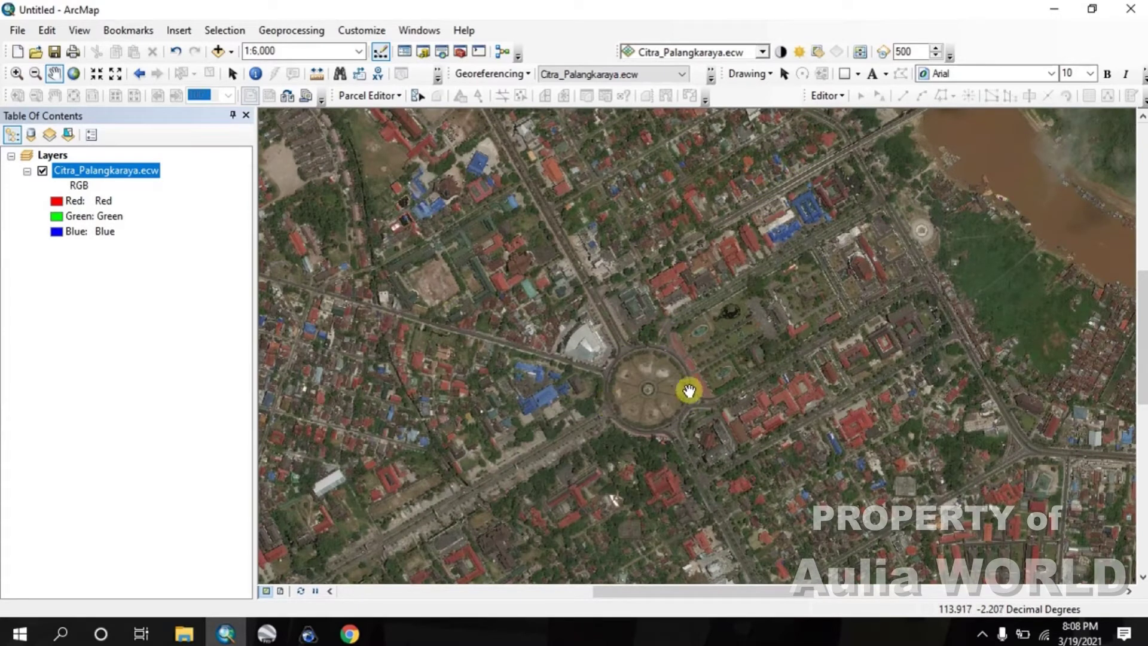
{"action": "left_click", "coordinate": [857, 74]}
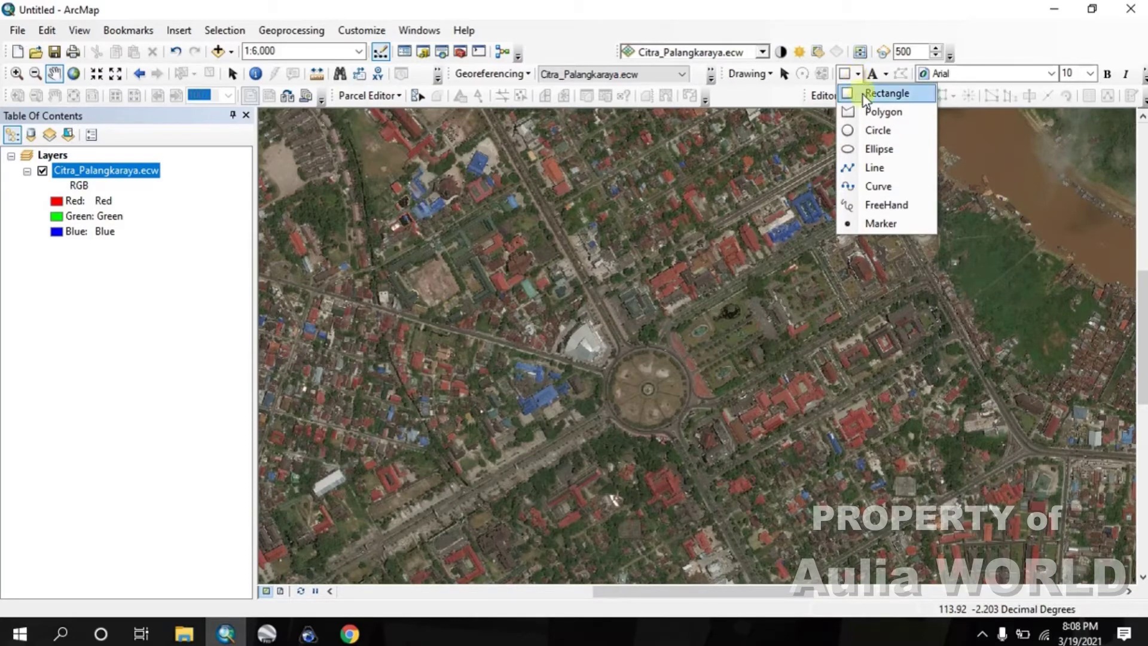
{"action": "left_click", "coordinate": [865, 131]}
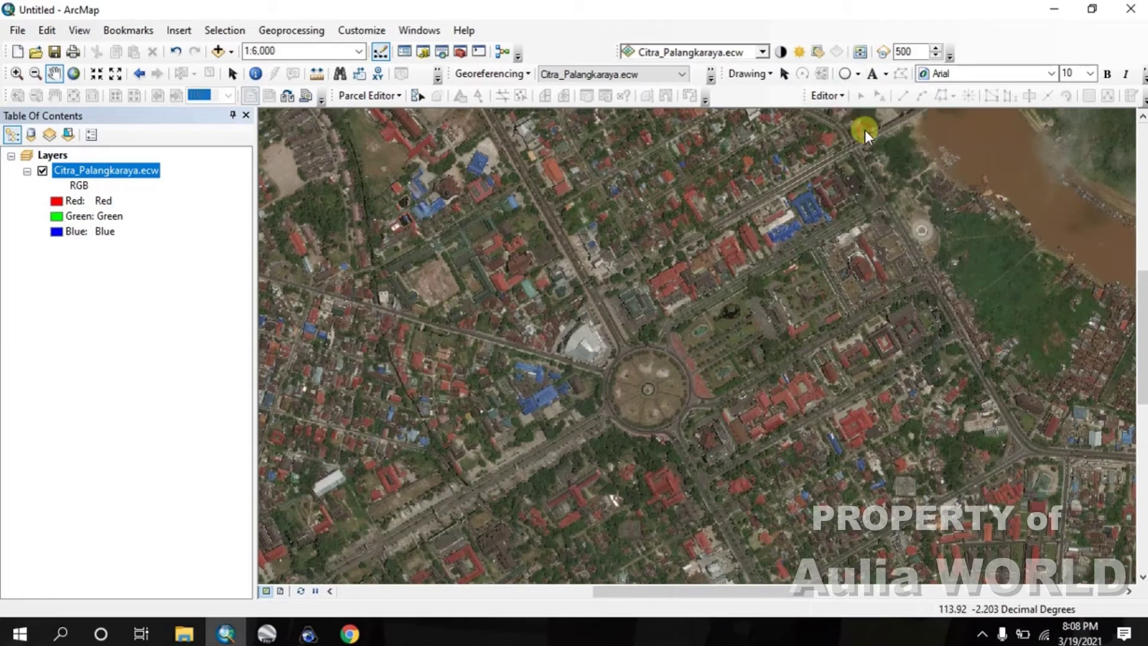
{"action": "scroll", "coordinate": [637, 362], "scroll_direction": "up", "scroll_amount": 4}
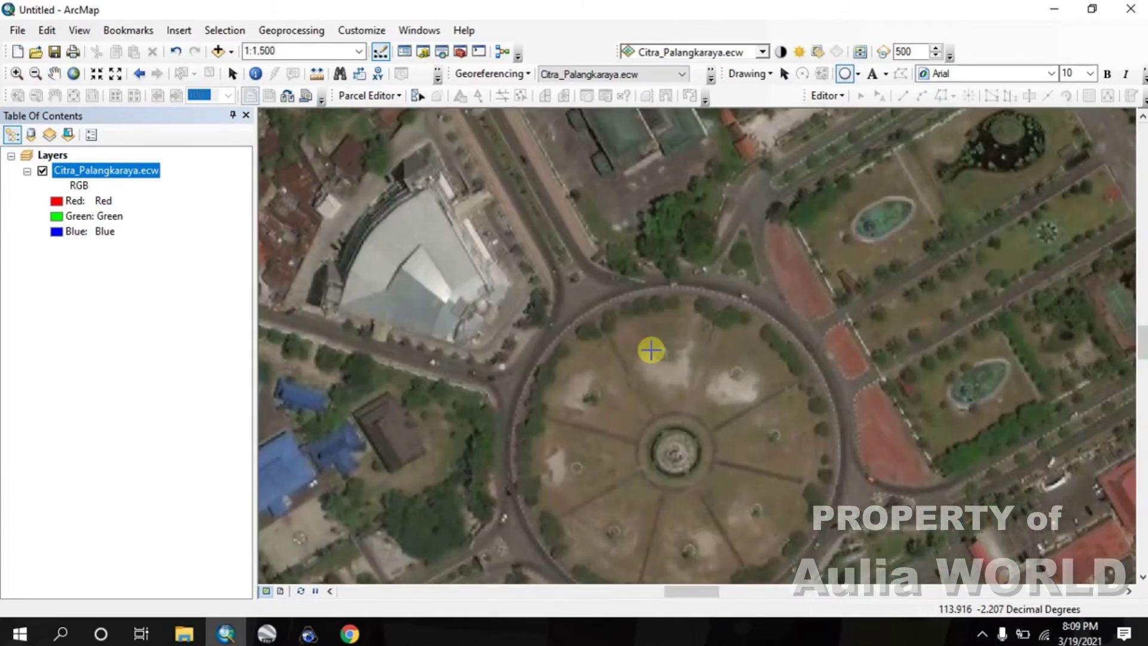
{"action": "scroll", "coordinate": [655, 358], "scroll_direction": "down", "scroll_amount": 1}
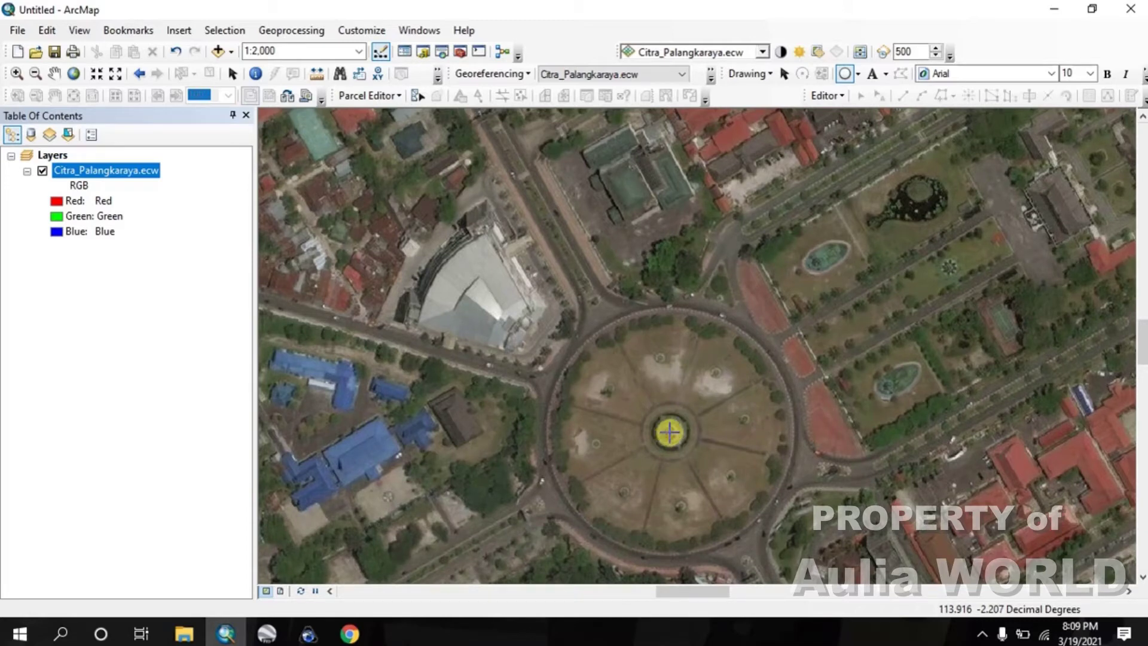
{"action": "left_click", "coordinate": [670, 432]}
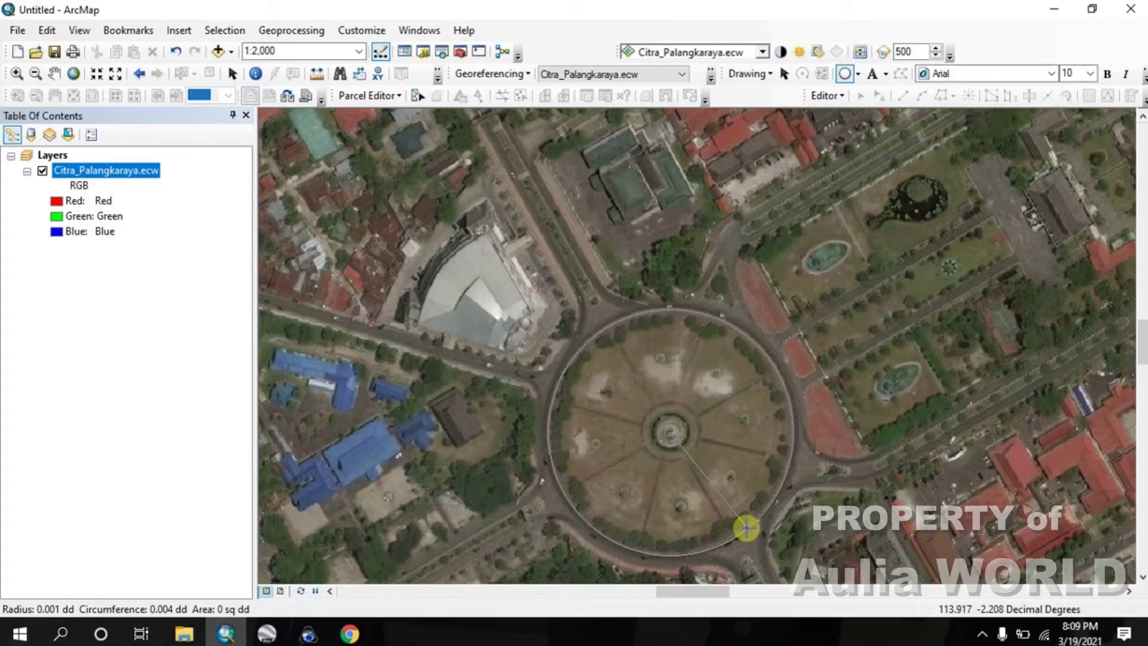
{"action": "left_click", "coordinate": [746, 528]}
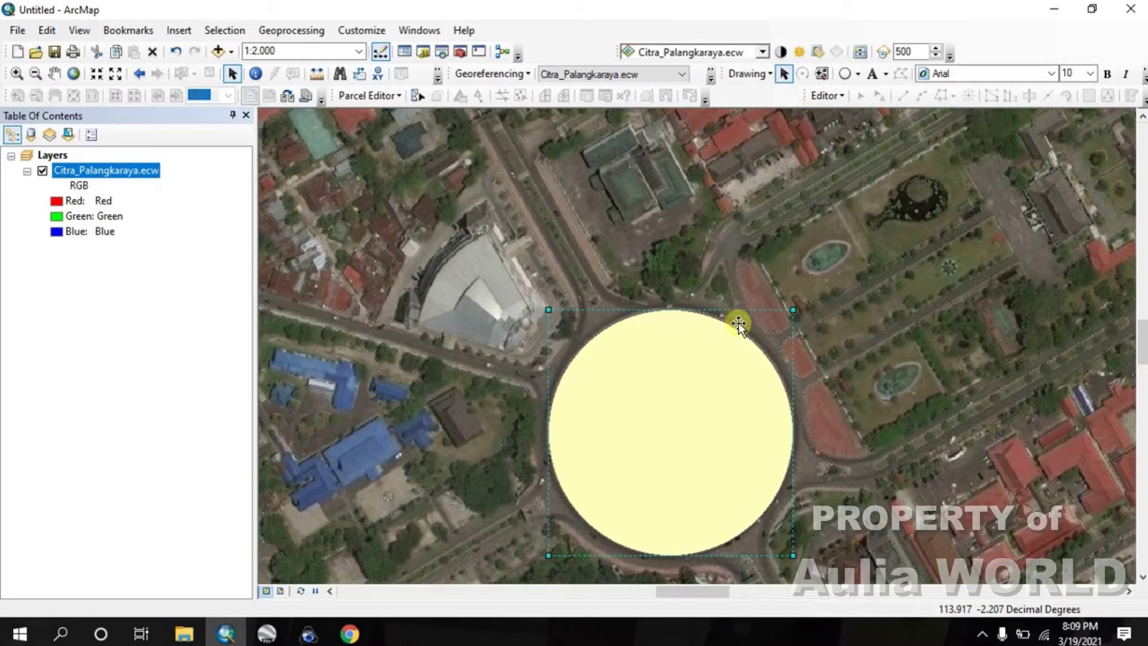
Check the roundabout circle's area and perimeter in its properties, and look through the available area units.
{"action": "right_click", "coordinate": [631, 386]}
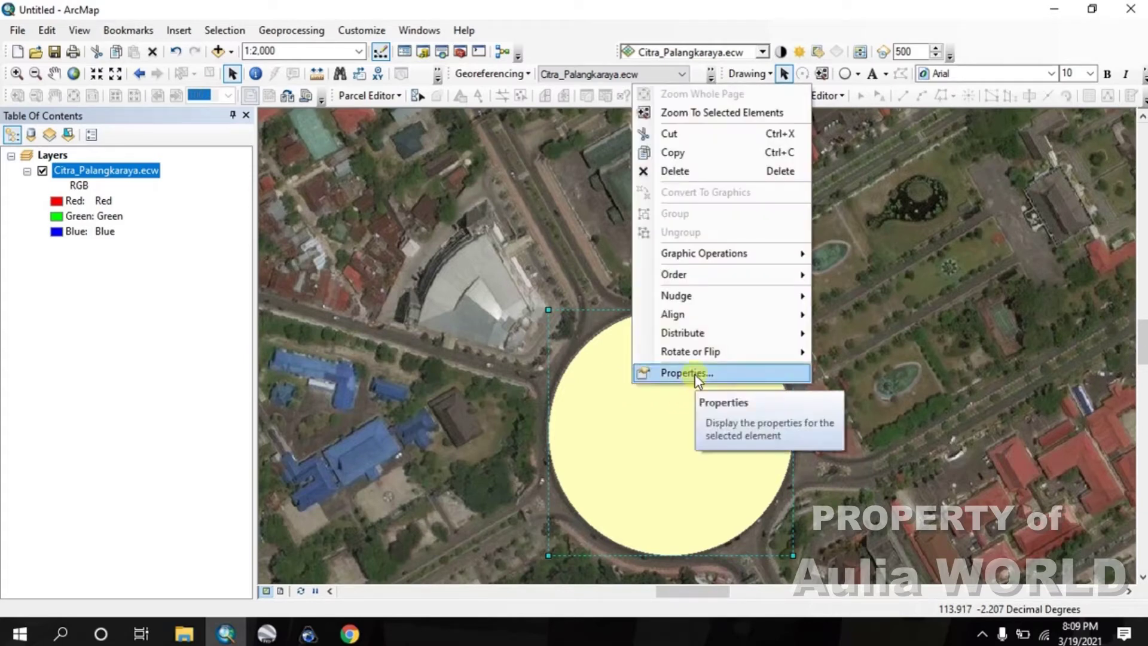
{"action": "left_click", "coordinate": [688, 373]}
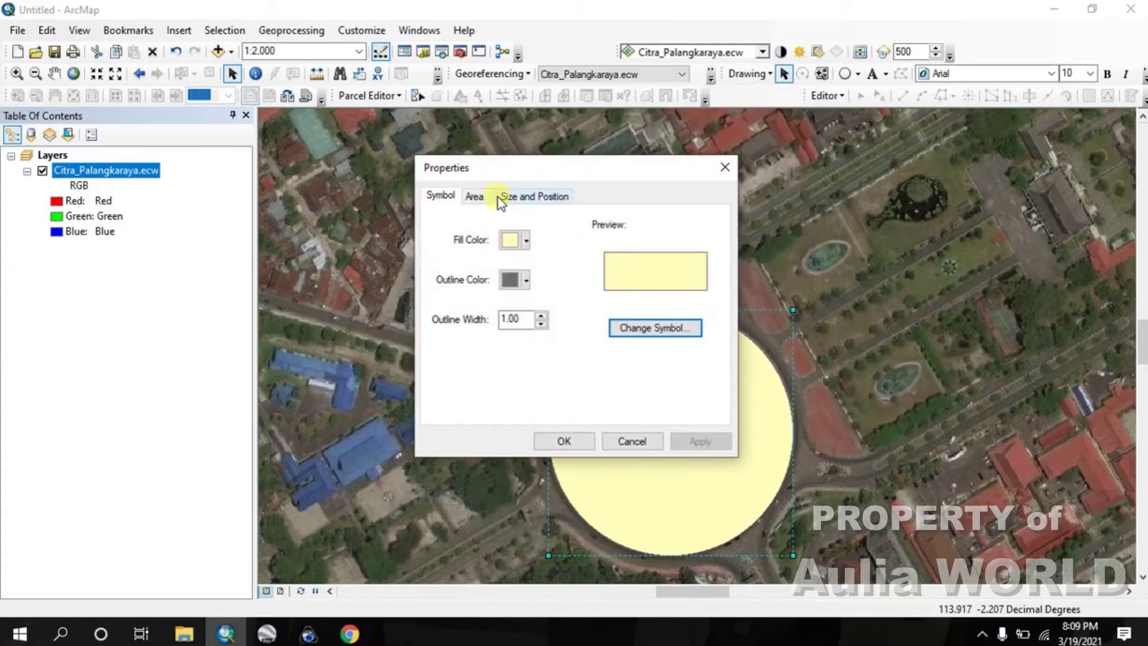
{"action": "left_click", "coordinate": [485, 200]}
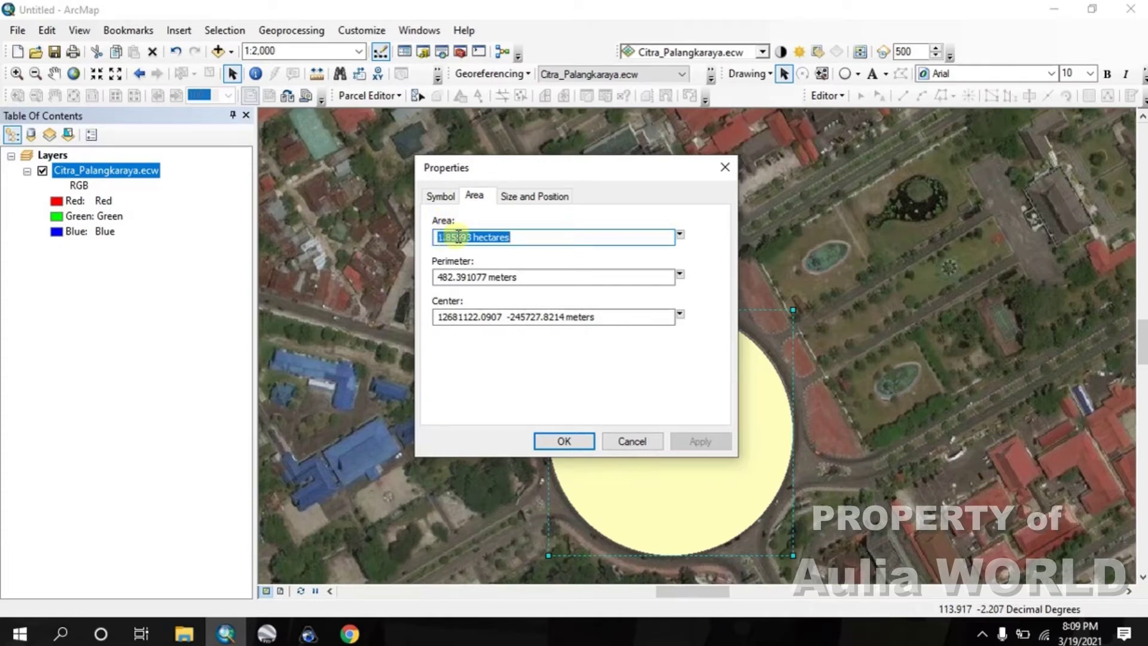
{"action": "left_click", "coordinate": [680, 238]}
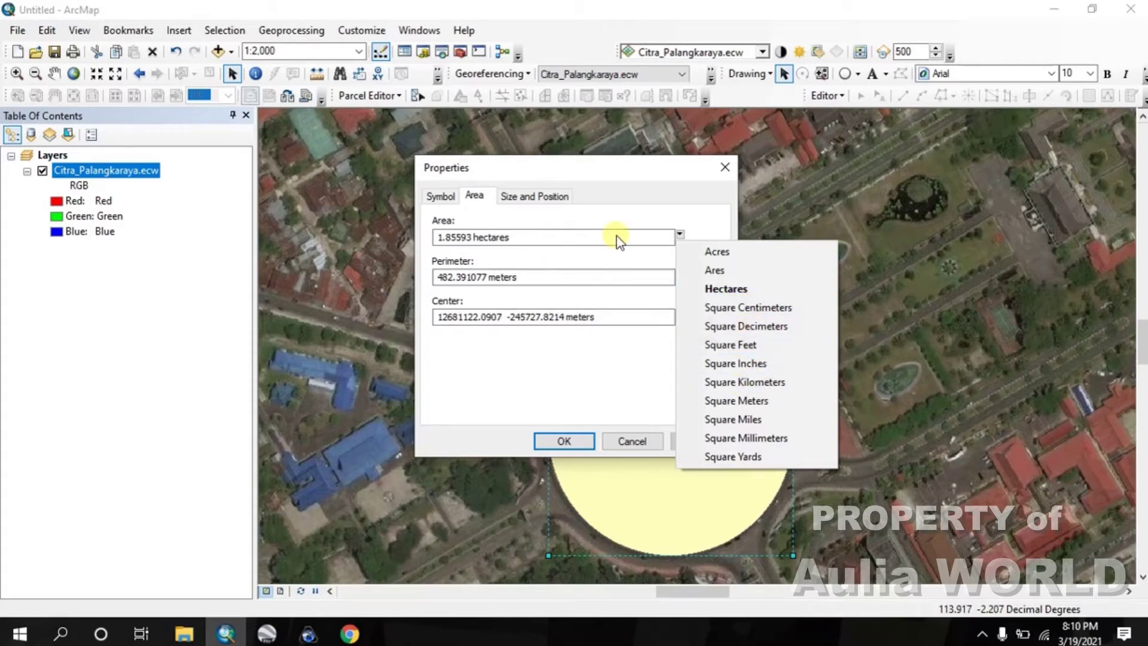
{"action": "left_click", "coordinate": [521, 236]}
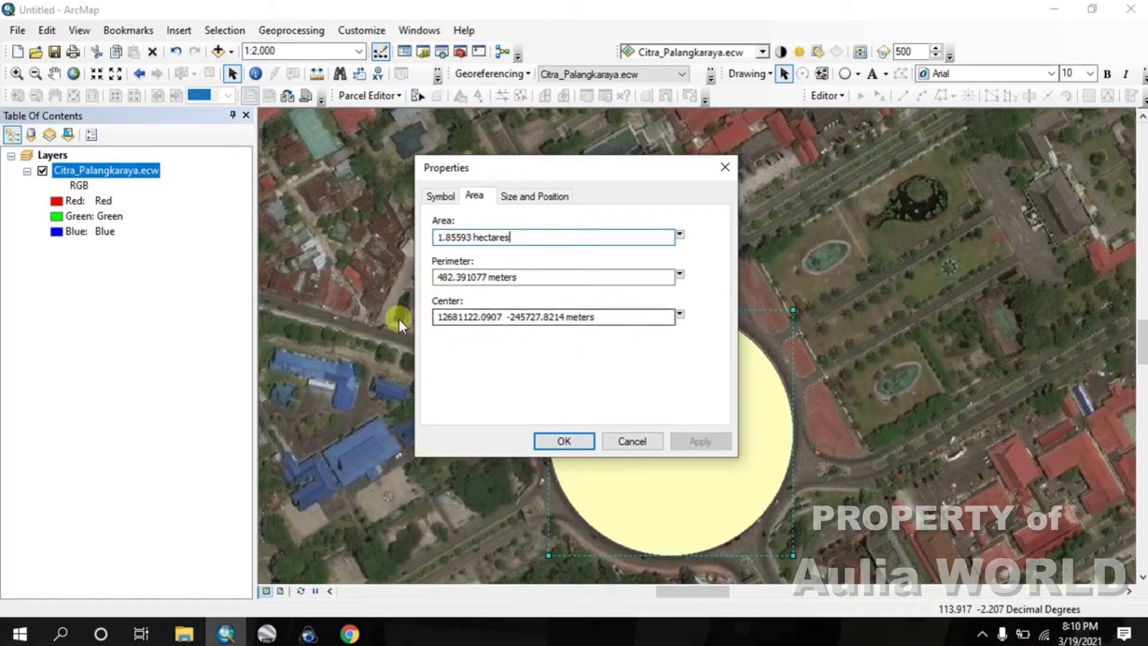
{"action": "left_click", "coordinate": [579, 441]}
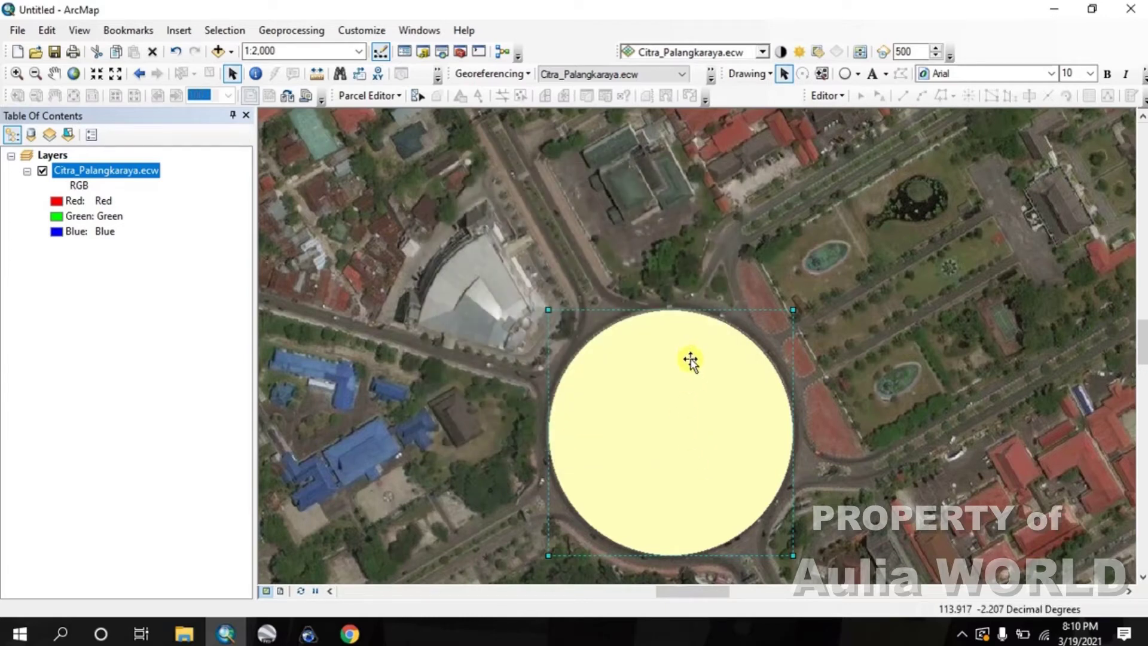
Style the roundabout circle with no fill colour and a yellow outline of width 2.
{"action": "right_click", "coordinate": [668, 411]}
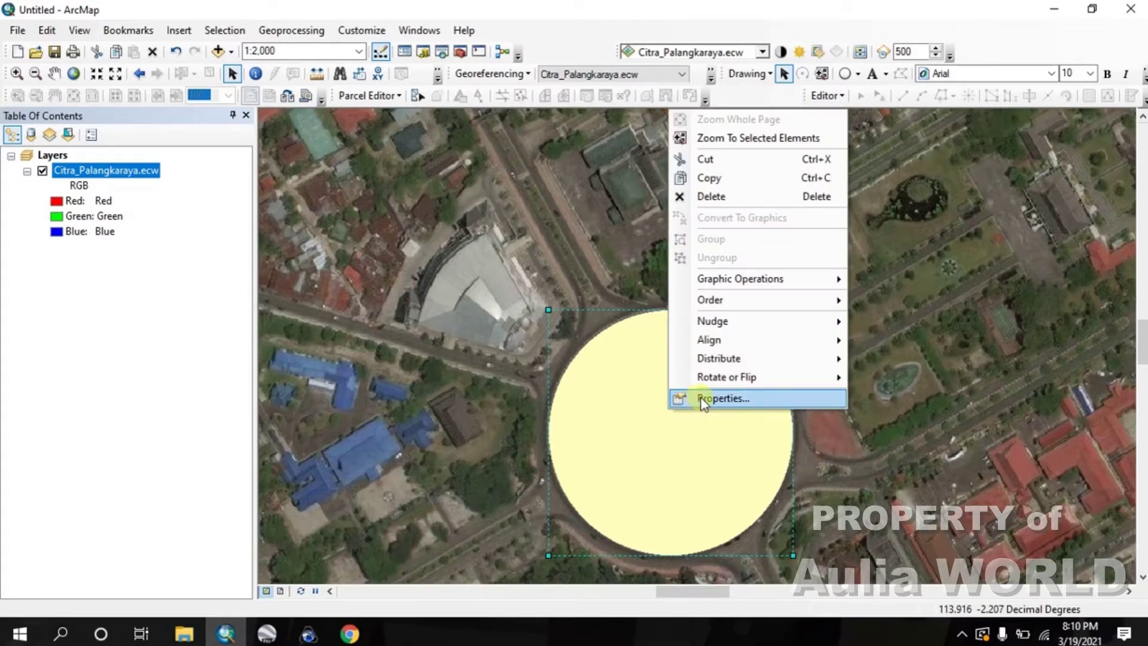
{"action": "left_click", "coordinate": [683, 399]}
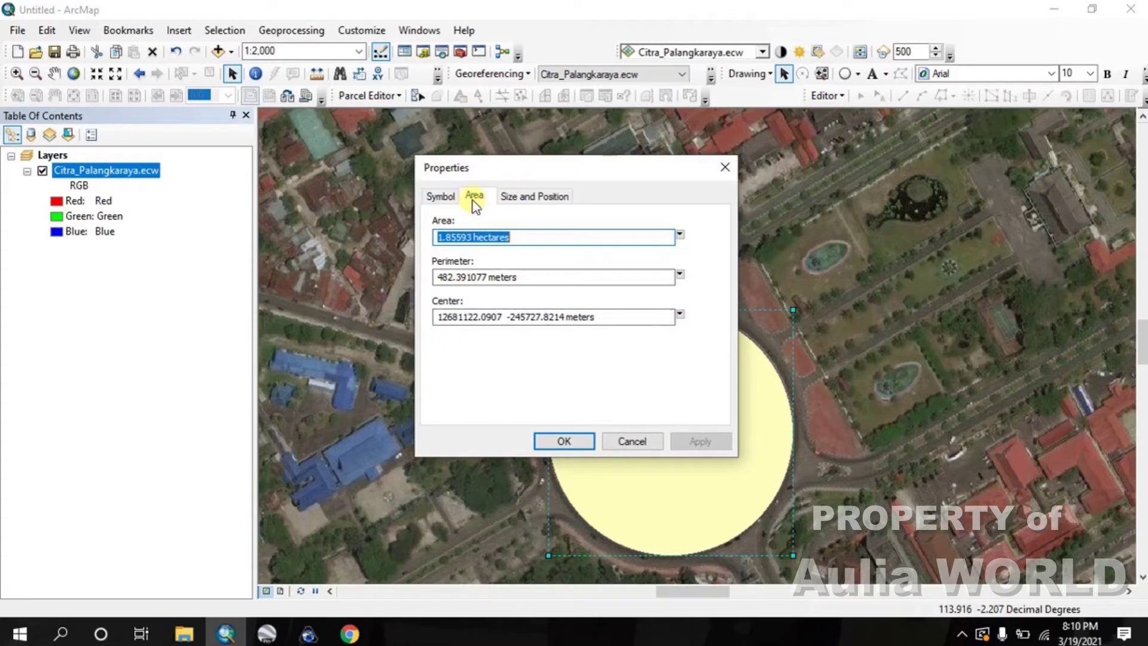
{"action": "left_click", "coordinate": [446, 198]}
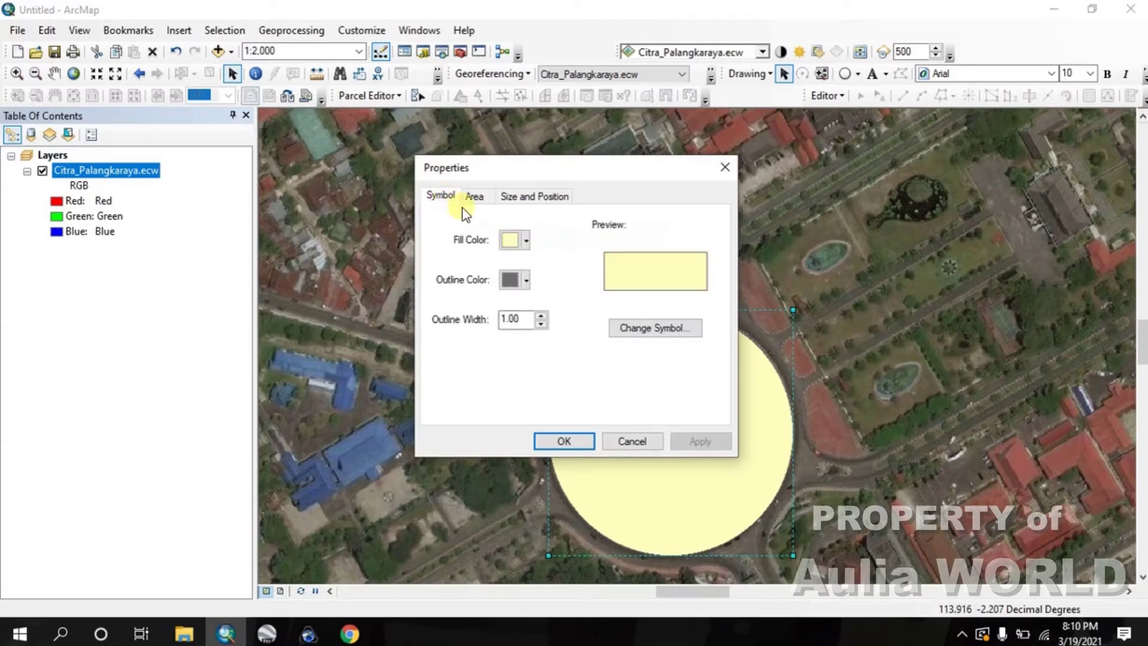
{"action": "left_click", "coordinate": [511, 239]}
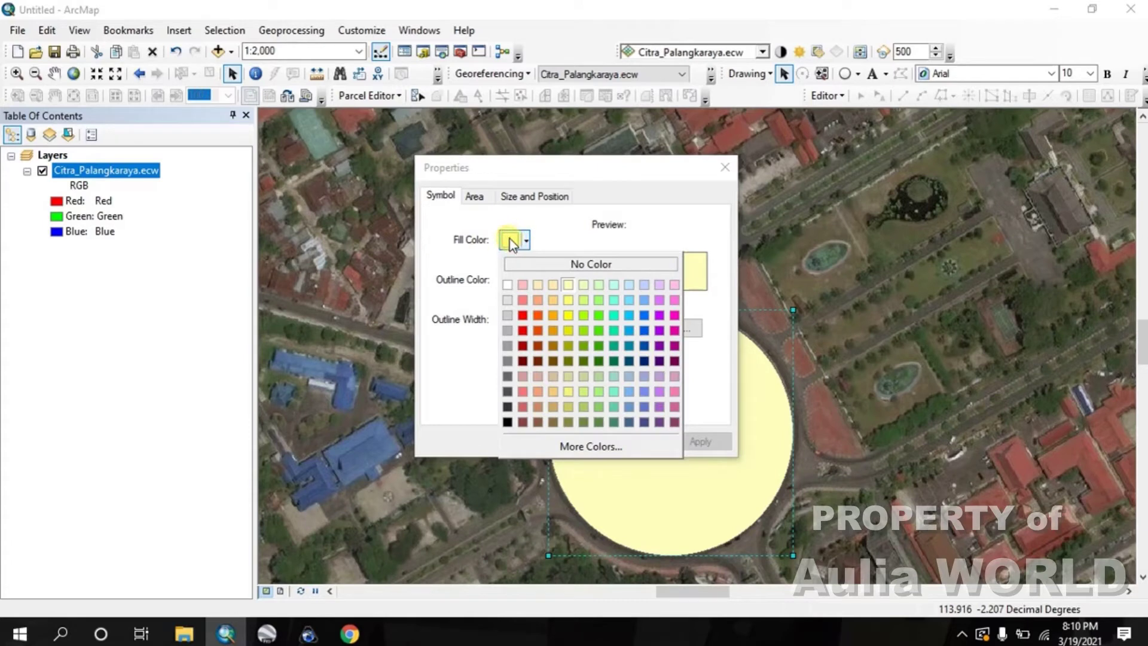
{"action": "left_click", "coordinate": [525, 264]}
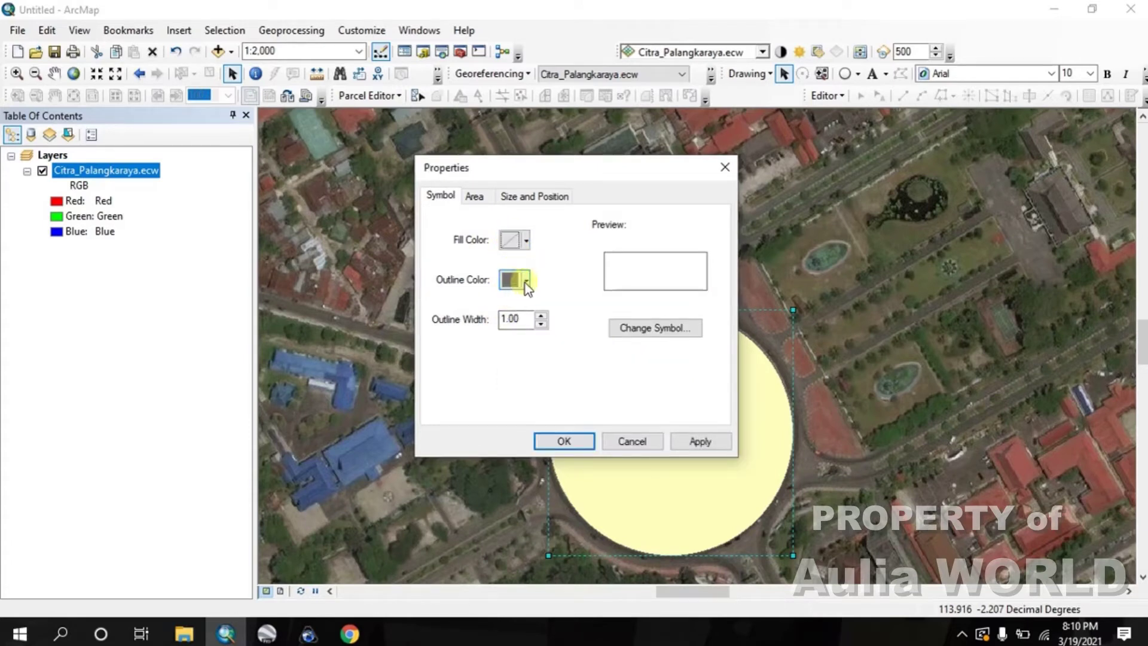
{"action": "left_click", "coordinate": [523, 279]}
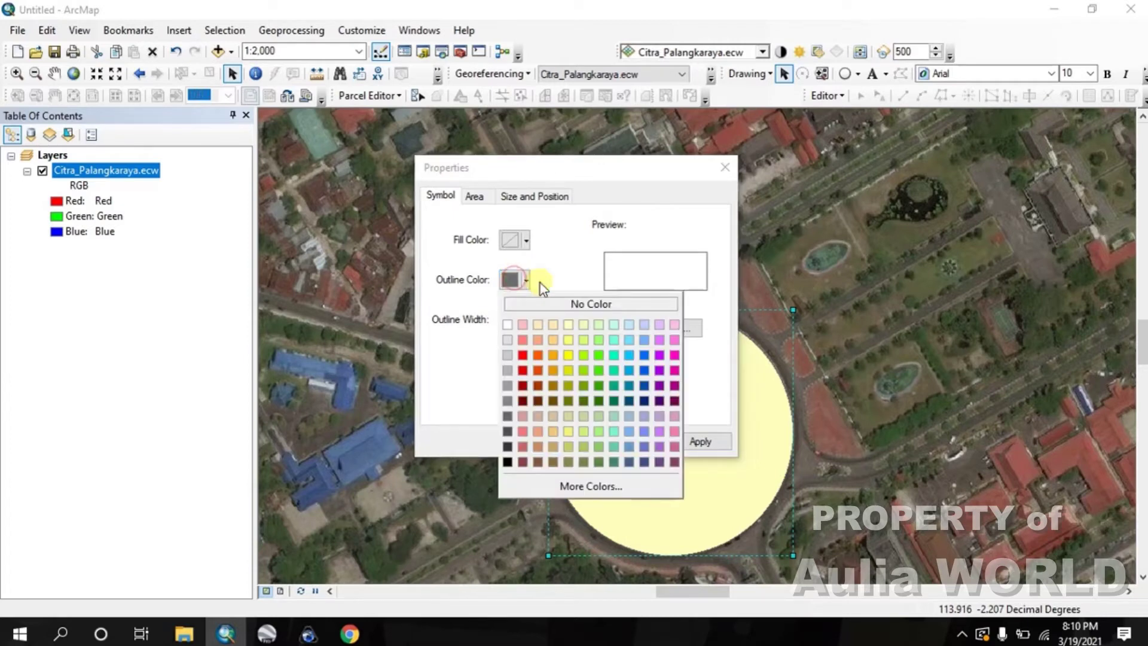
{"action": "left_click", "coordinate": [568, 356]}
{"action": "left_click", "coordinate": [541, 315]}
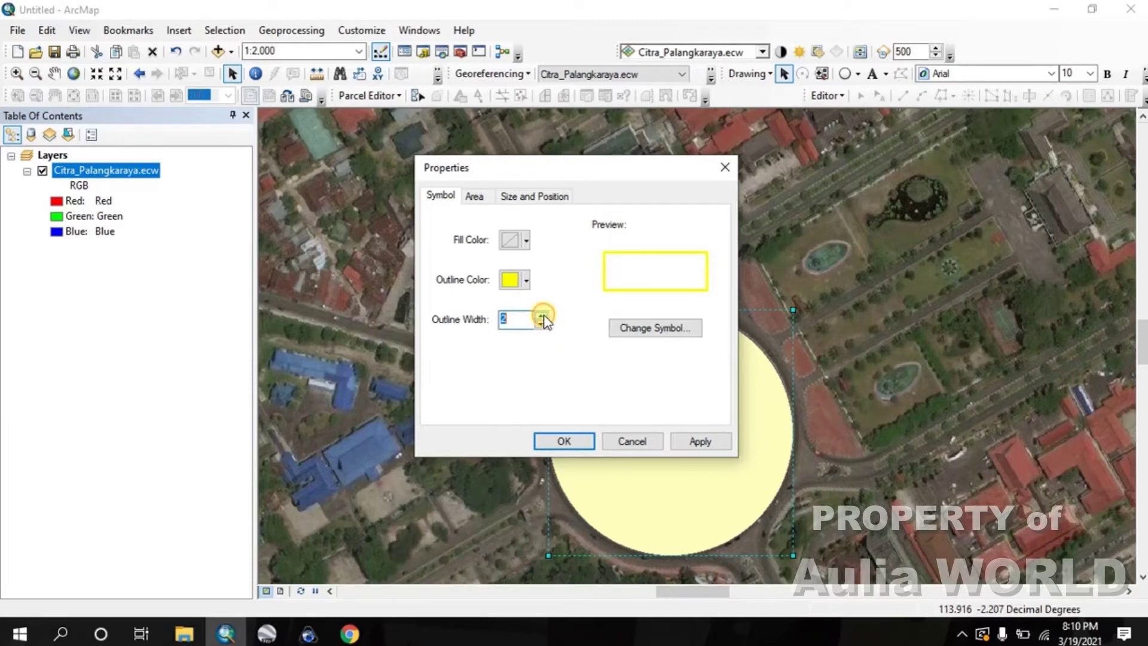
{"action": "left_click", "coordinate": [553, 443]}
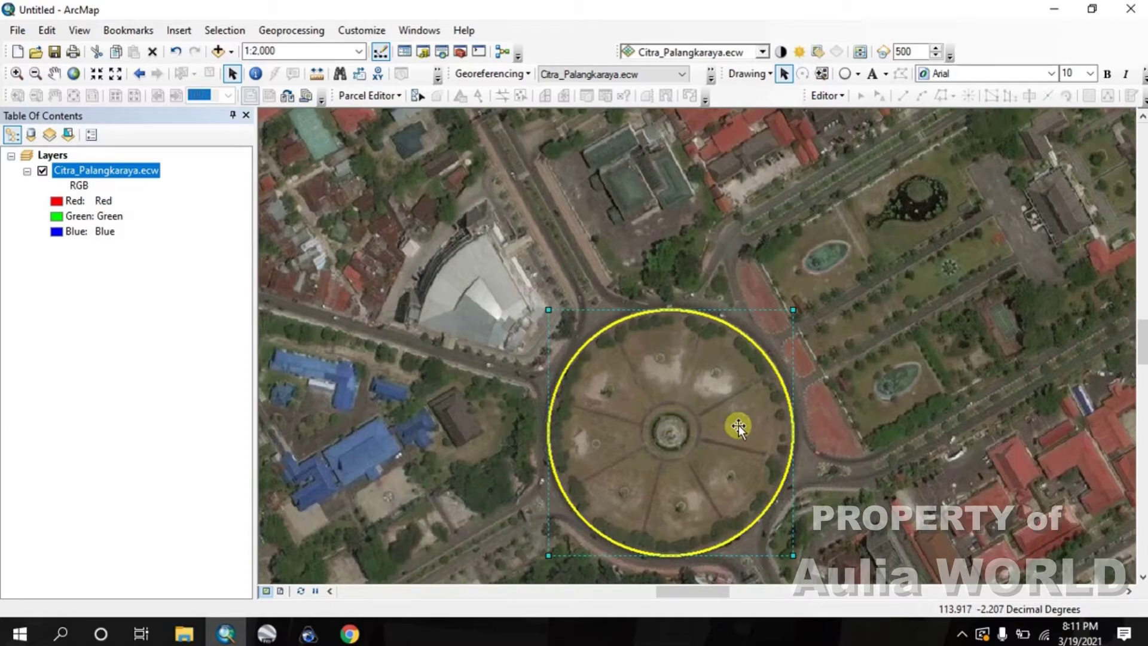
Draw a four-cornered polygon graphic around the rectangular park block northeast of the roundabout, with a perimeter of about 0.008 decimal degrees.
{"action": "scroll", "coordinate": [686, 393], "scroll_direction": "up", "scroll_amount": 1}
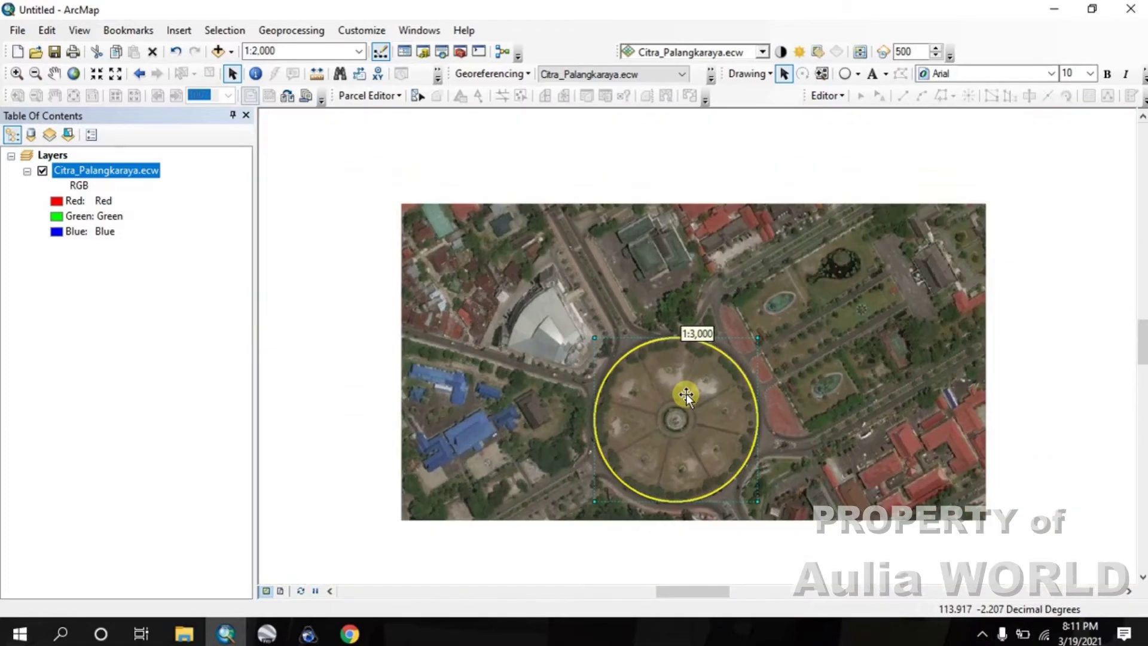
{"action": "left_click", "coordinate": [53, 73]}
{"action": "left_click_drag", "start_coordinate": [836, 311], "coordinate": [713, 349]}
{"action": "scroll", "coordinate": [713, 350], "scroll_direction": "down", "scroll_amount": 1}
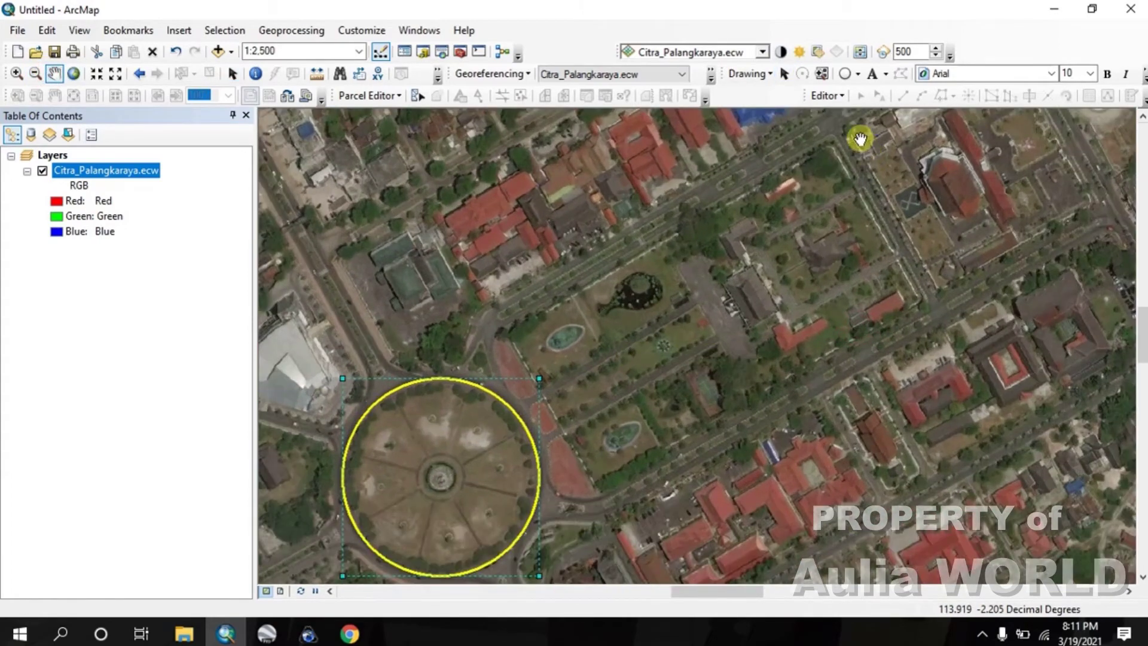
{"action": "left_click", "coordinate": [859, 74]}
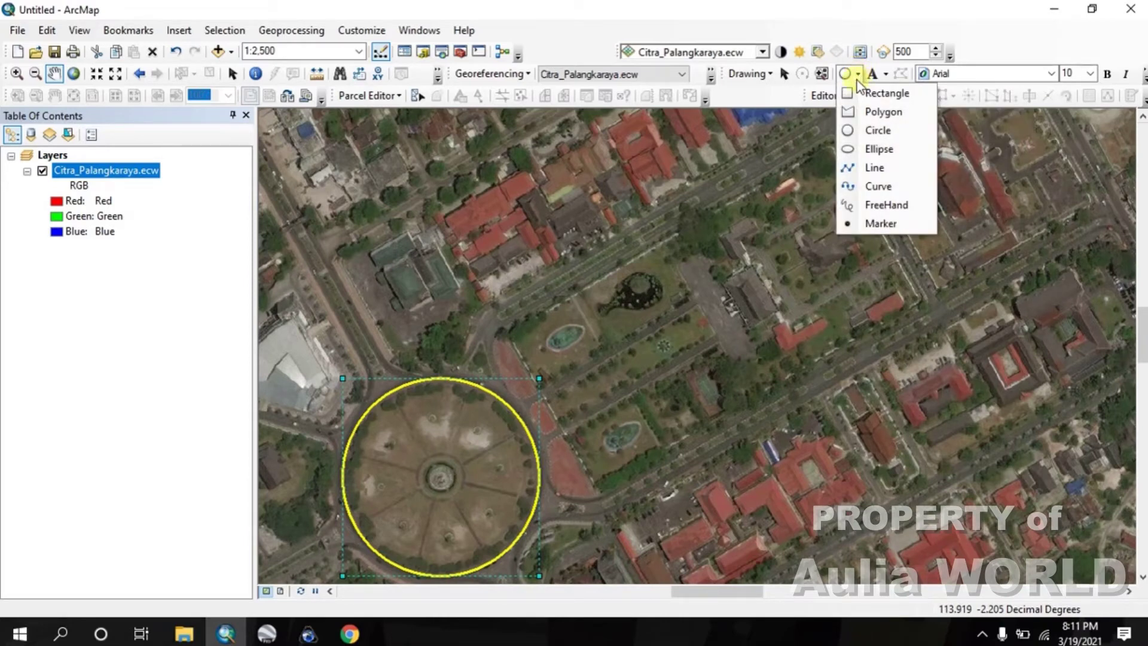
{"action": "left_click", "coordinate": [874, 112]}
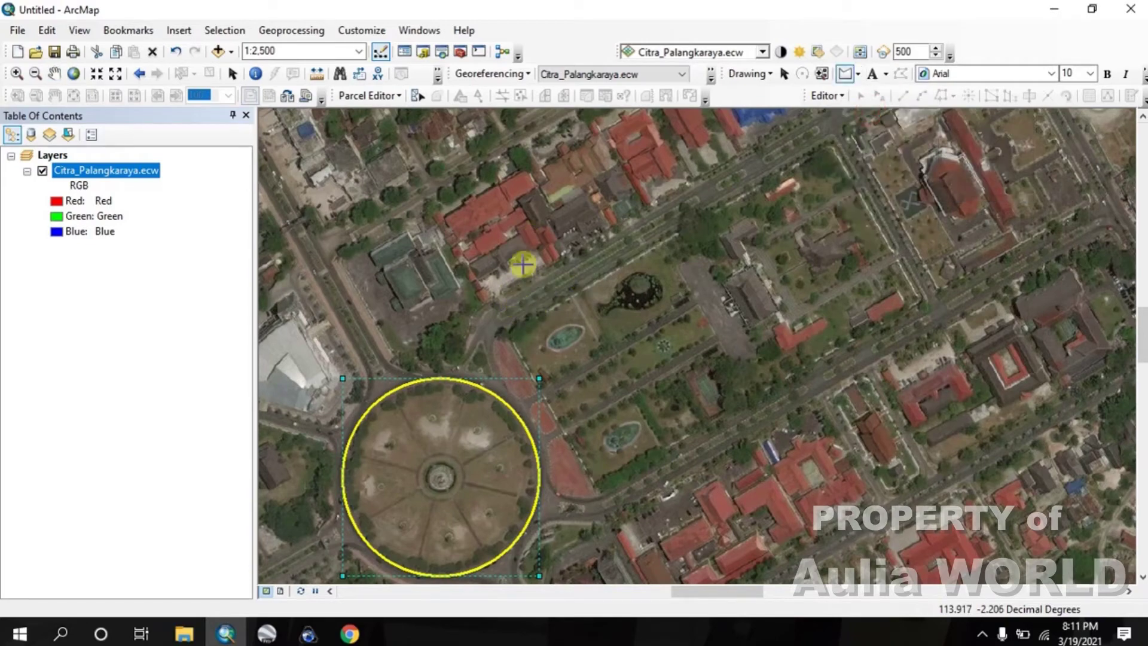
{"action": "key", "text": "Left"}
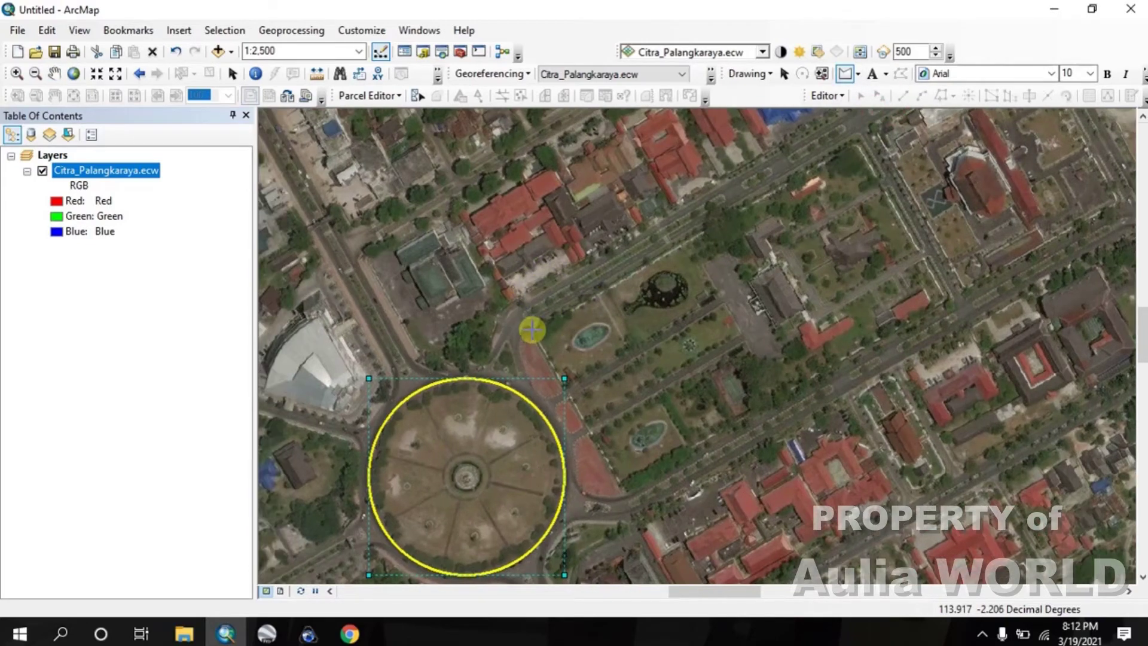
{"action": "left_click", "coordinate": [532, 333]}
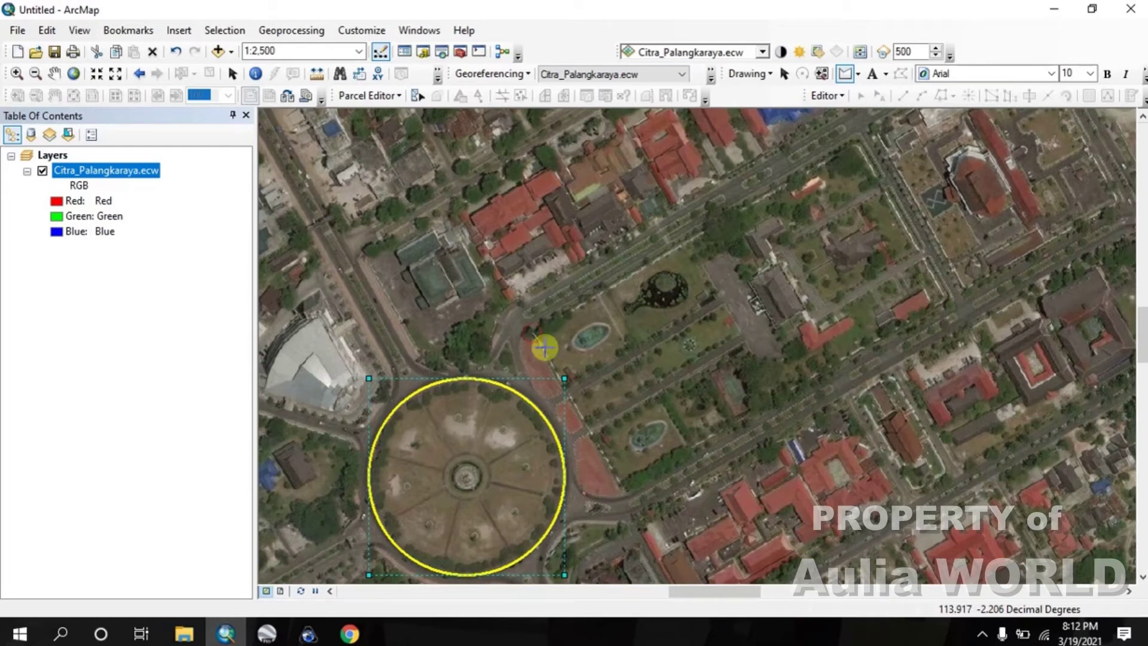
{"action": "left_click", "coordinate": [626, 495]}
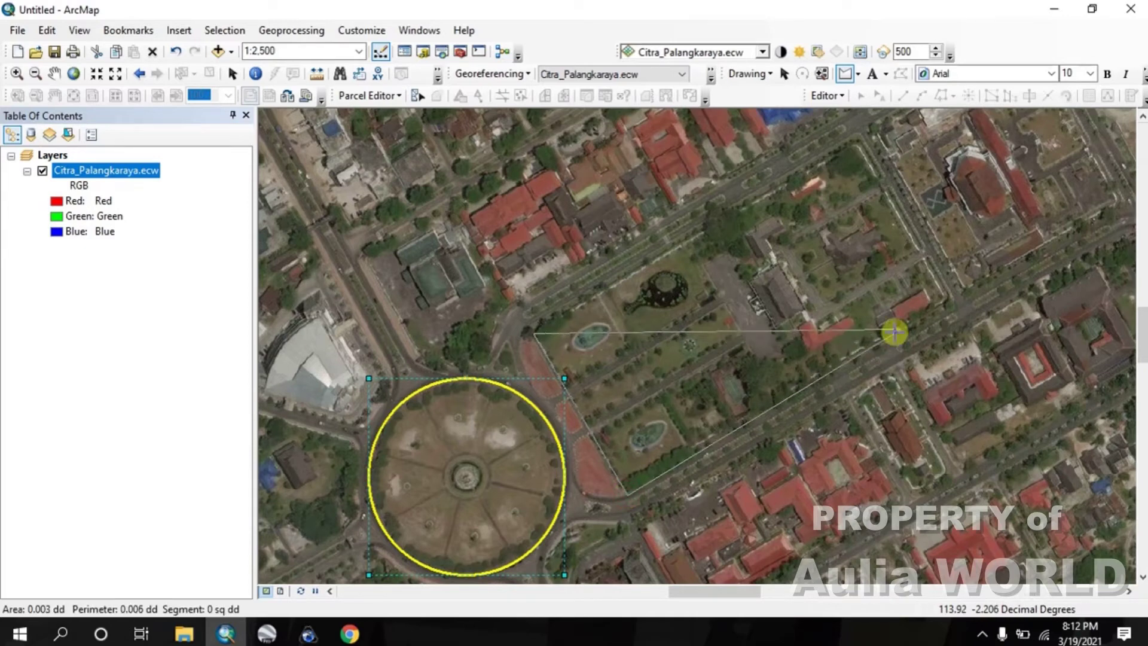
{"action": "left_click", "coordinate": [954, 304]}
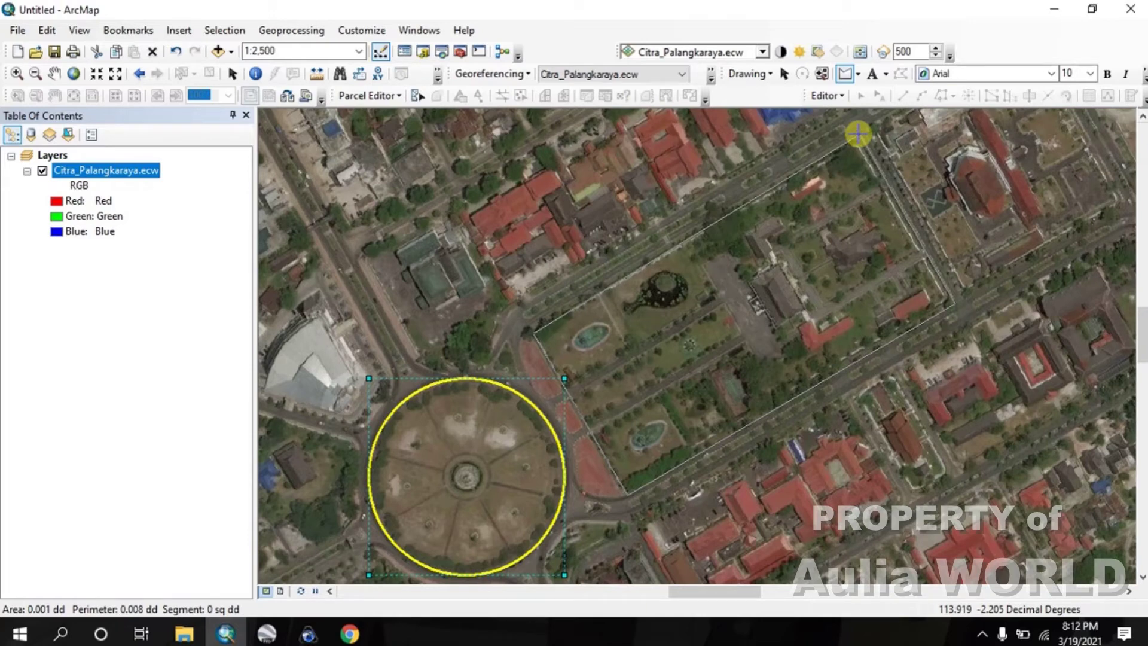
{"action": "double_click", "coordinate": [858, 134]}
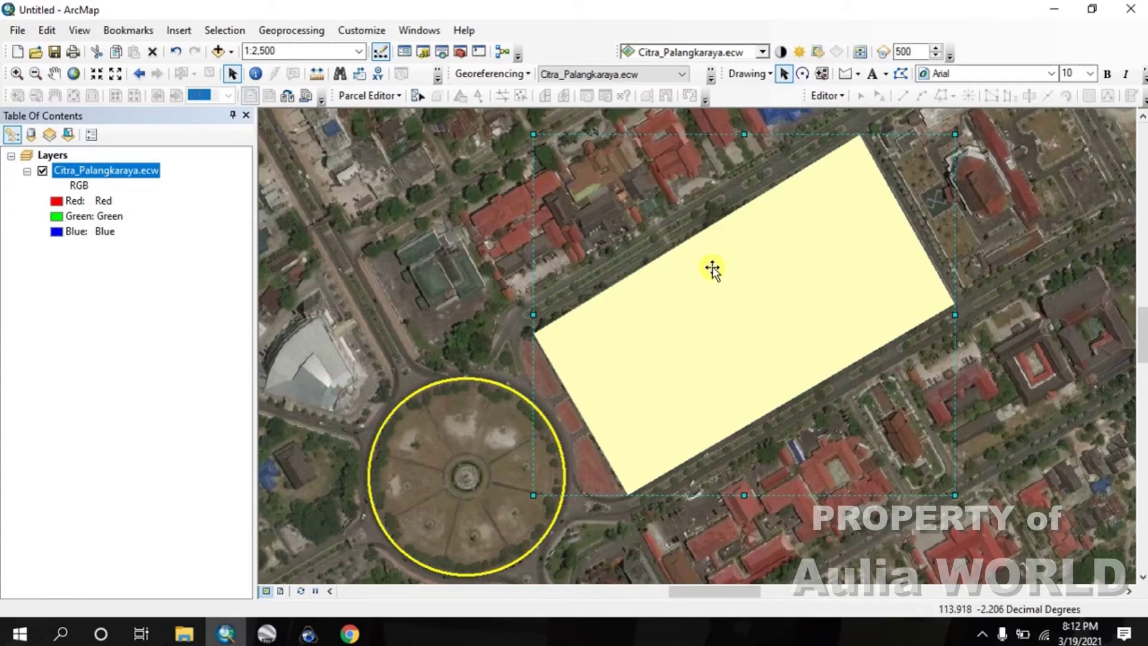
Style the park polygon with no fill colour and a yellow outline of width 2, and check its area and perimeter.
{"action": "right_click", "coordinate": [762, 290]}
{"action": "left_click", "coordinate": [844, 543]}
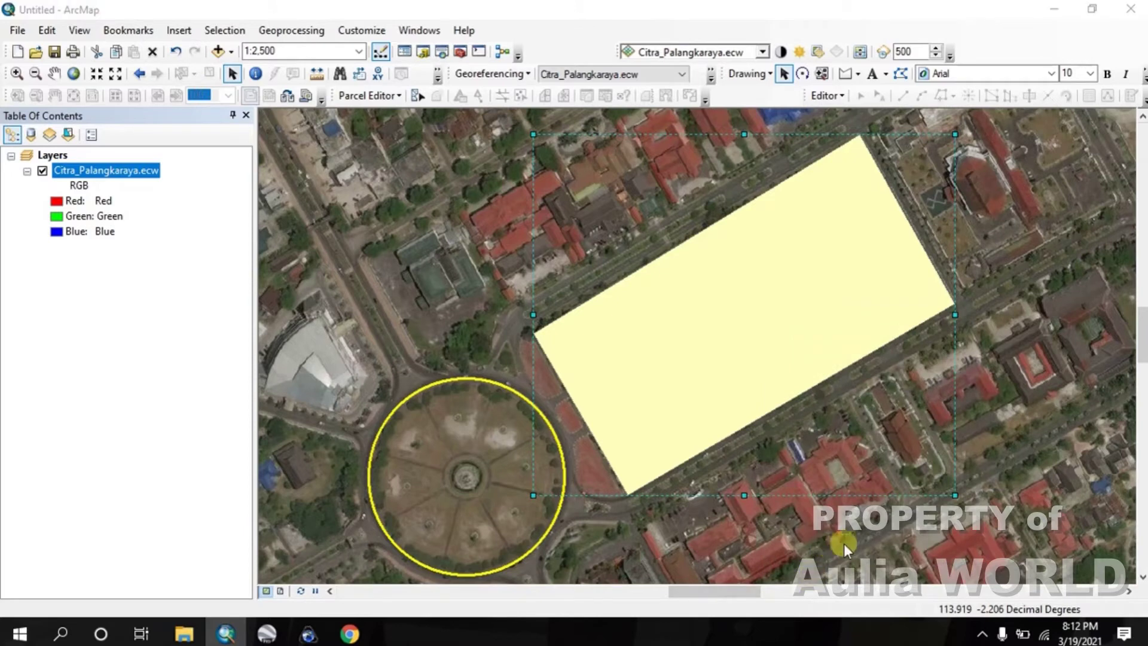
{"action": "left_click", "coordinate": [517, 249]}
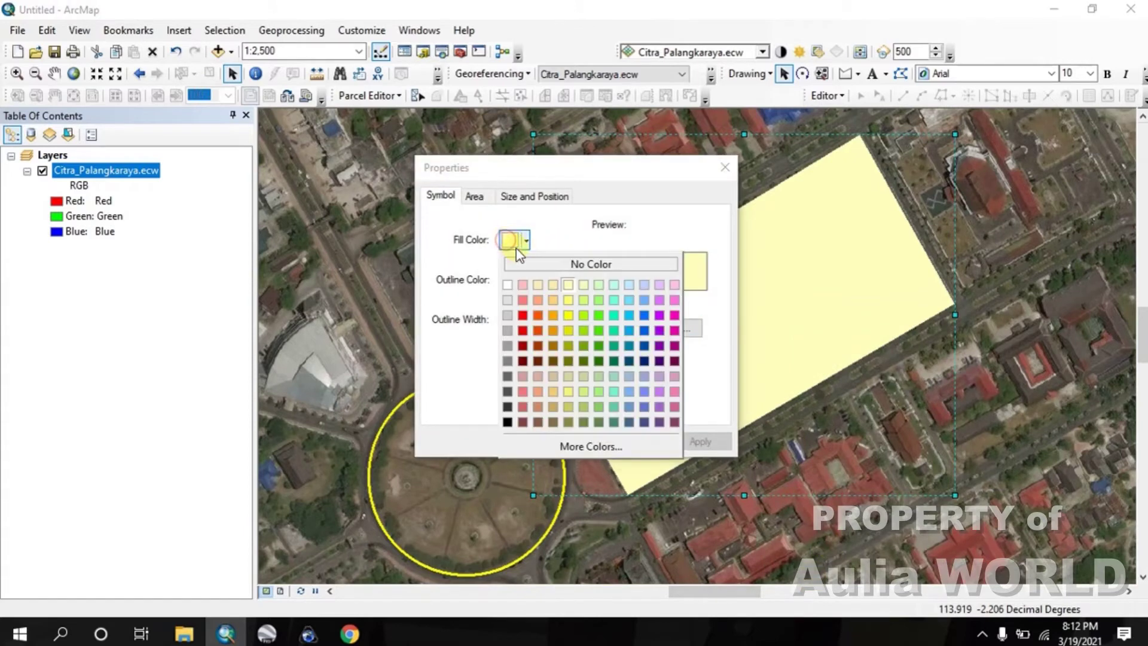
{"action": "left_click", "coordinate": [517, 261]}
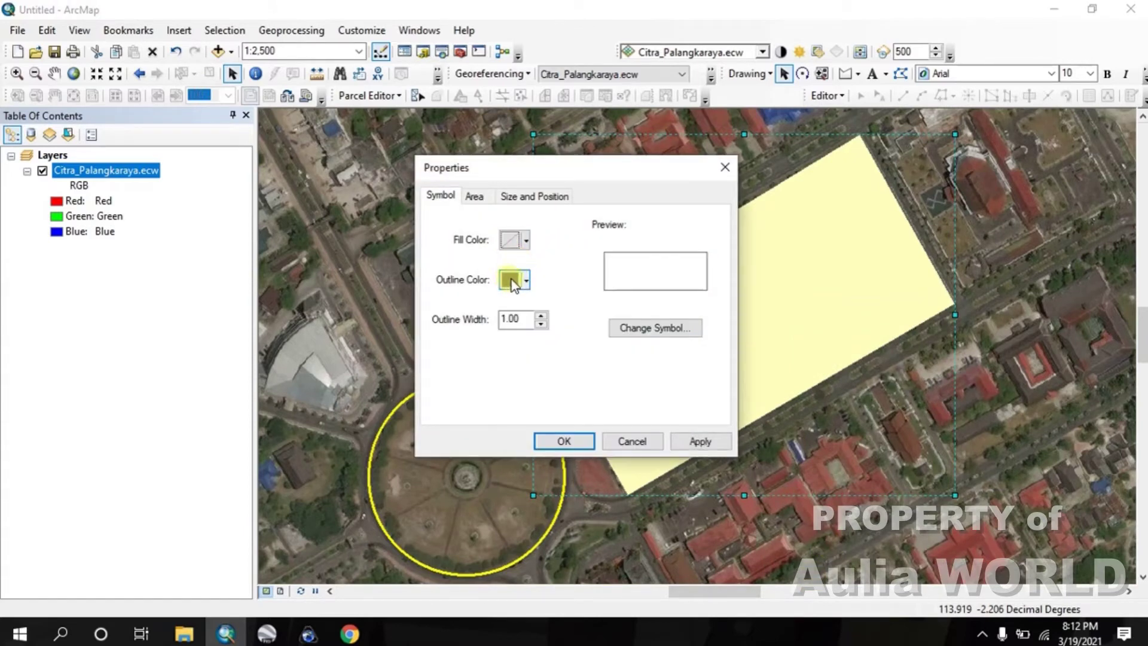
{"action": "left_click", "coordinate": [521, 281]}
{"action": "left_click", "coordinate": [570, 370]}
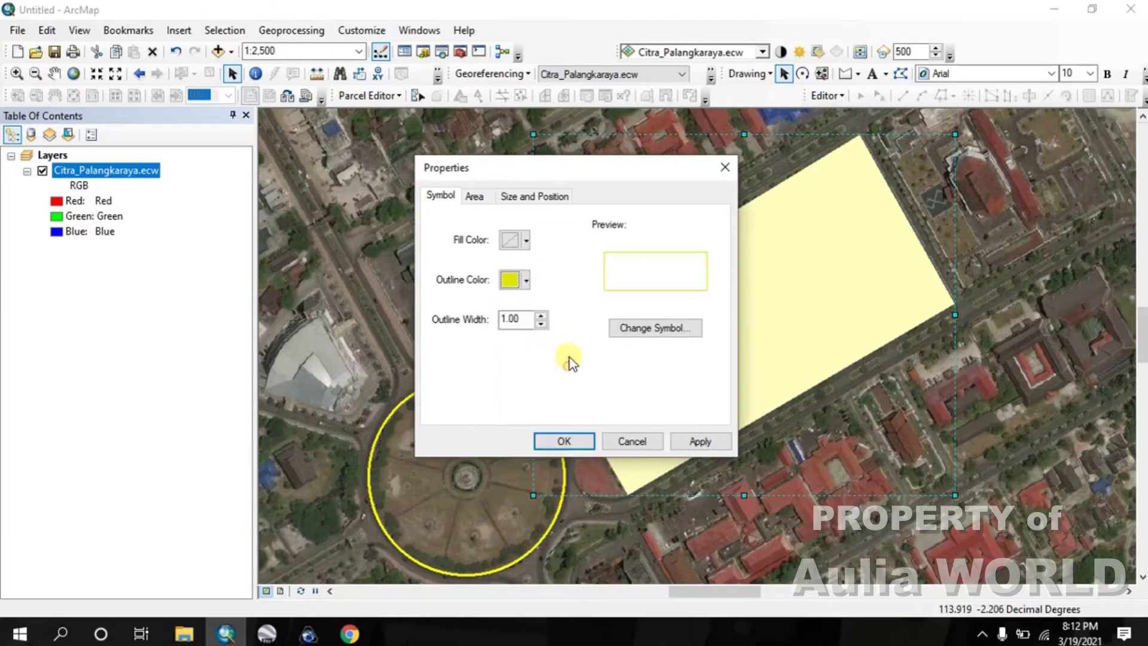
{"action": "left_click", "coordinate": [541, 315]}
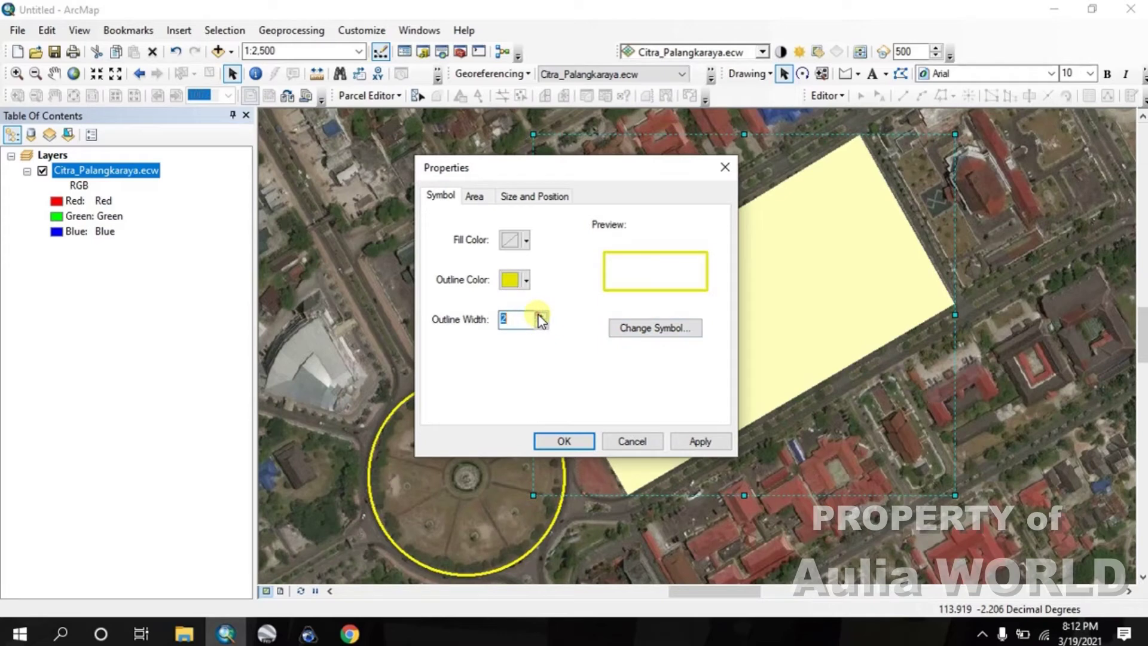
{"action": "left_click", "coordinate": [473, 196]}
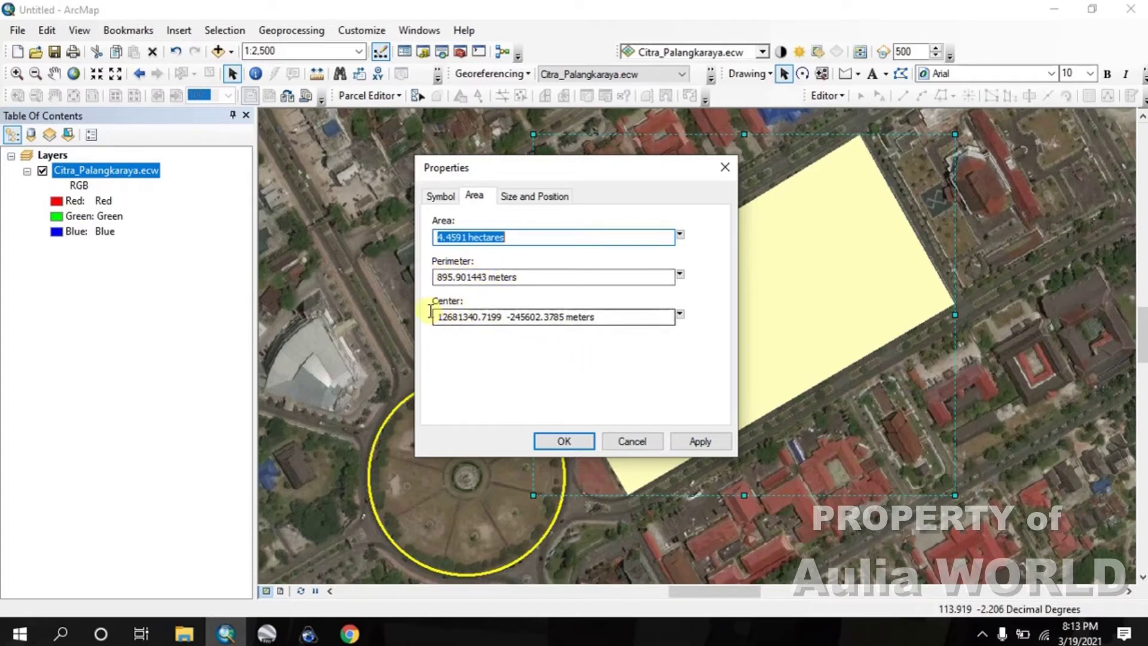
{"action": "left_click", "coordinate": [556, 443]}
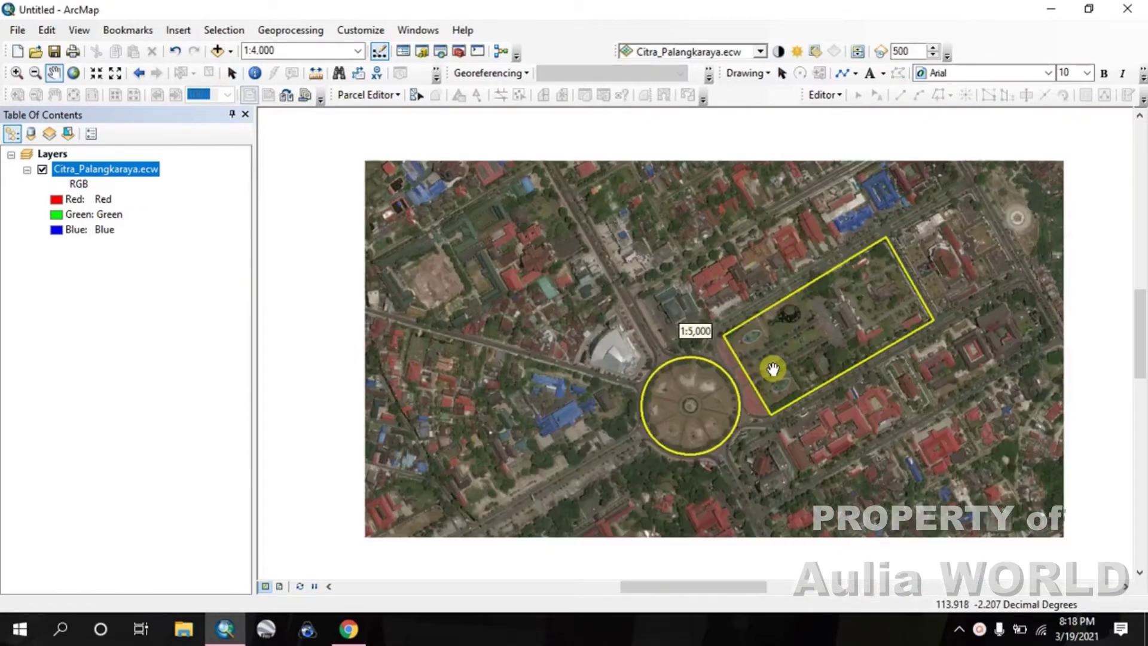
Draw a straight line graphic about 374 m long from the roundabout's edge along the road running northwest.
{"action": "scroll", "coordinate": [773, 368], "scroll_direction": "down", "scroll_amount": 1}
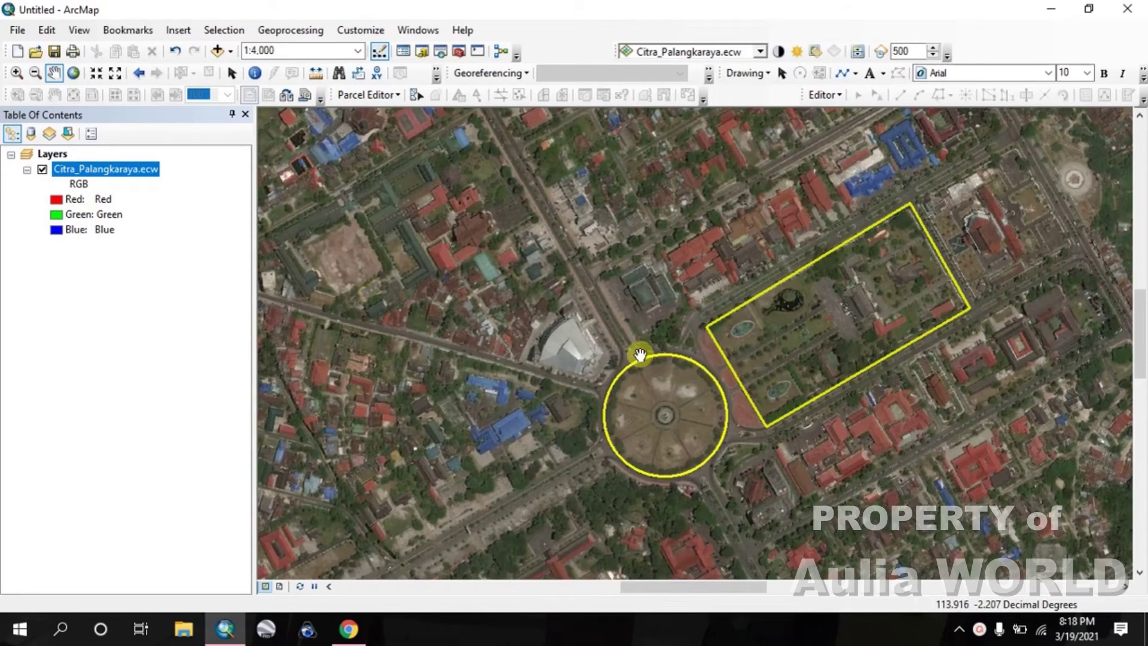
{"action": "left_click_drag", "start_coordinate": [641, 356], "coordinate": [785, 395]}
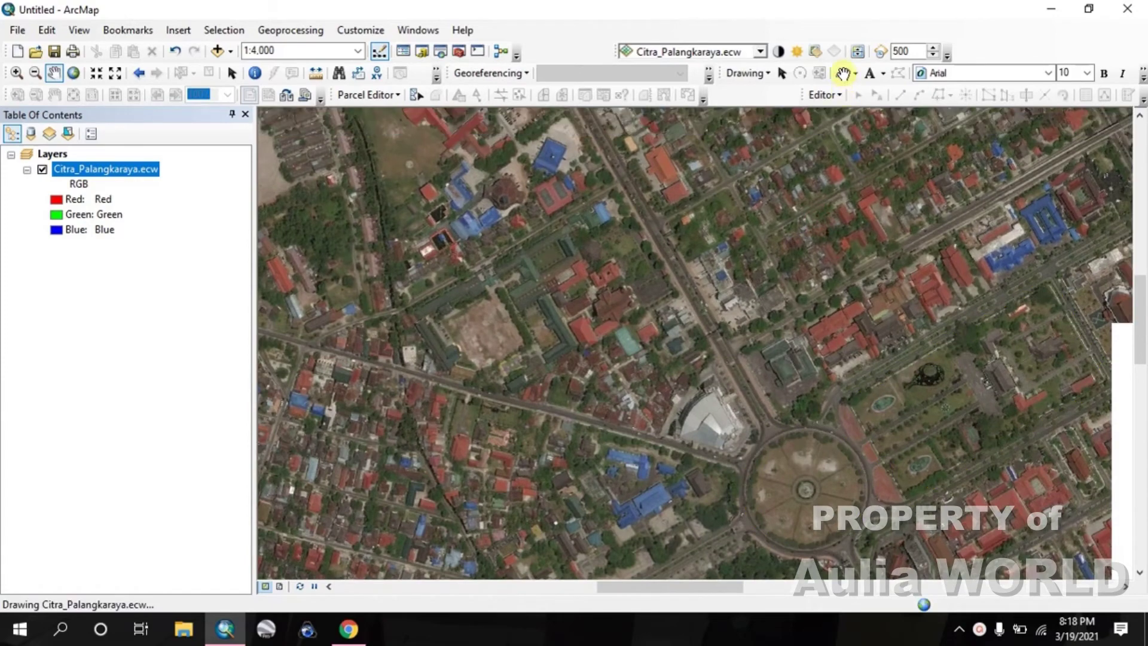
{"action": "left_click", "coordinate": [855, 73]}
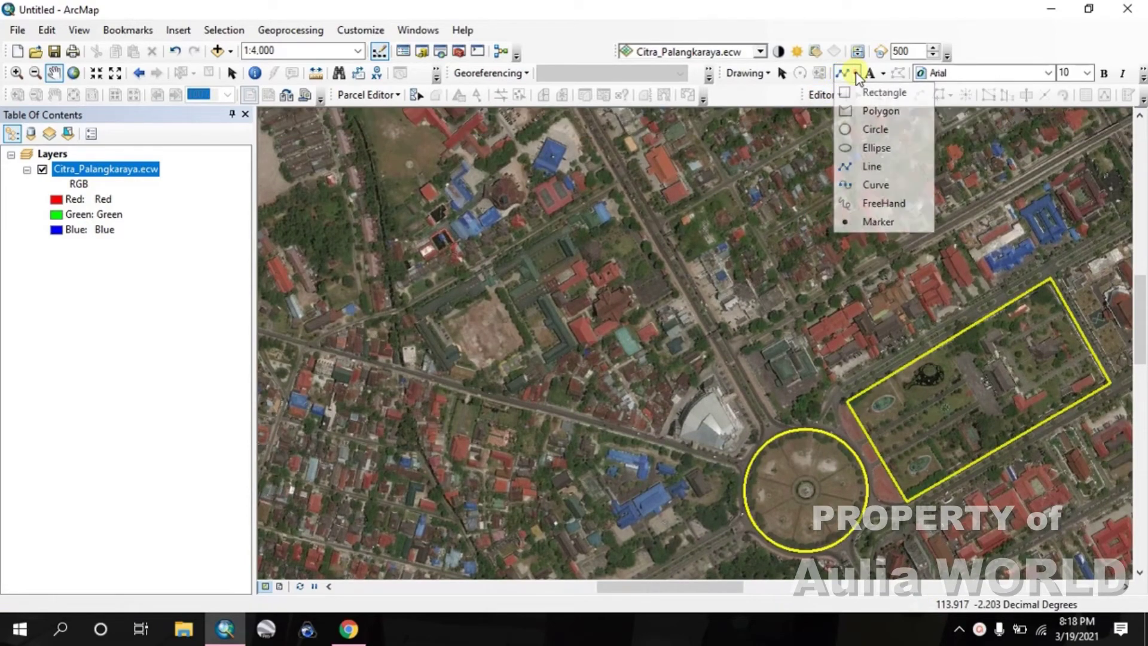
{"action": "left_click", "coordinate": [854, 167]}
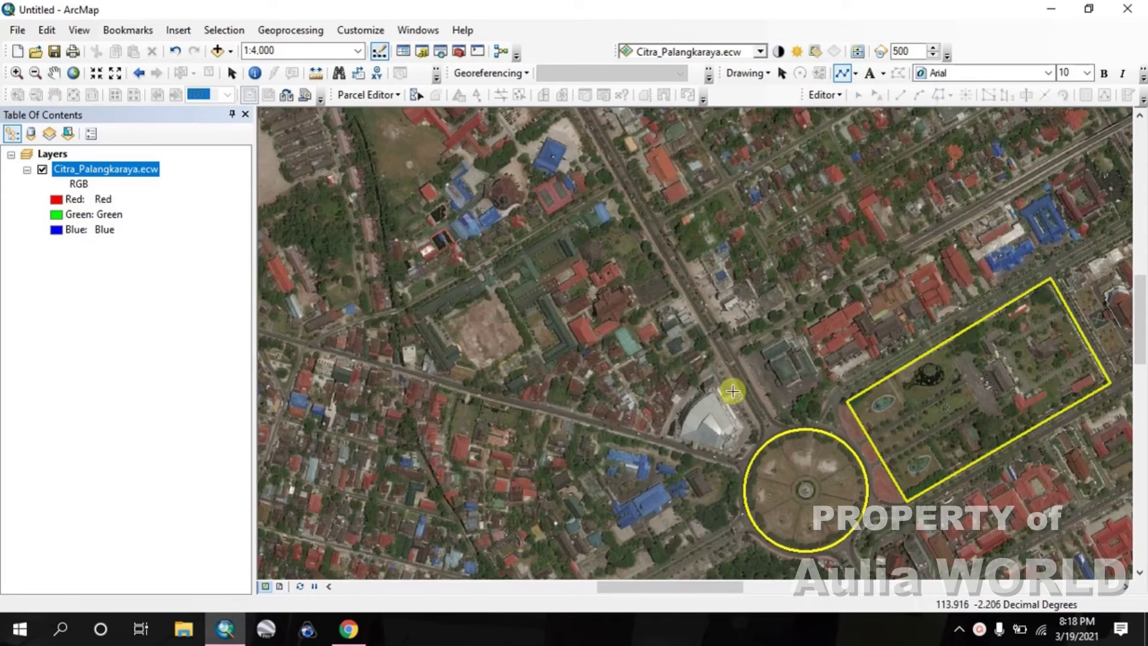
{"action": "scroll", "coordinate": [780, 428], "scroll_direction": "up", "scroll_amount": 2}
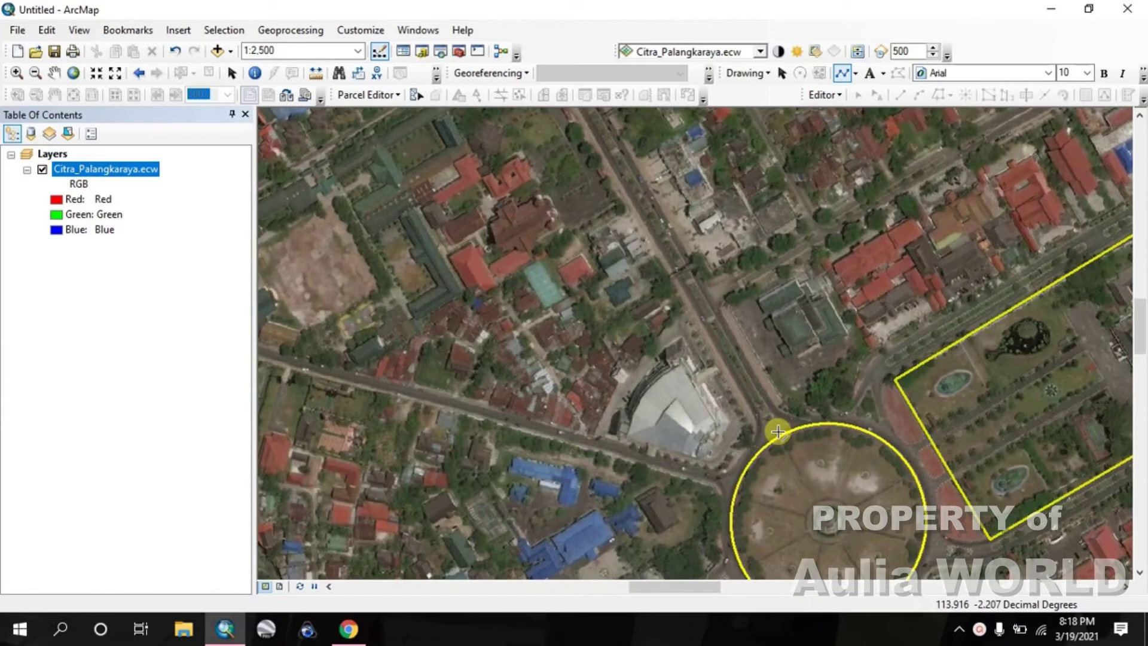
{"action": "left_click", "coordinate": [777, 430]}
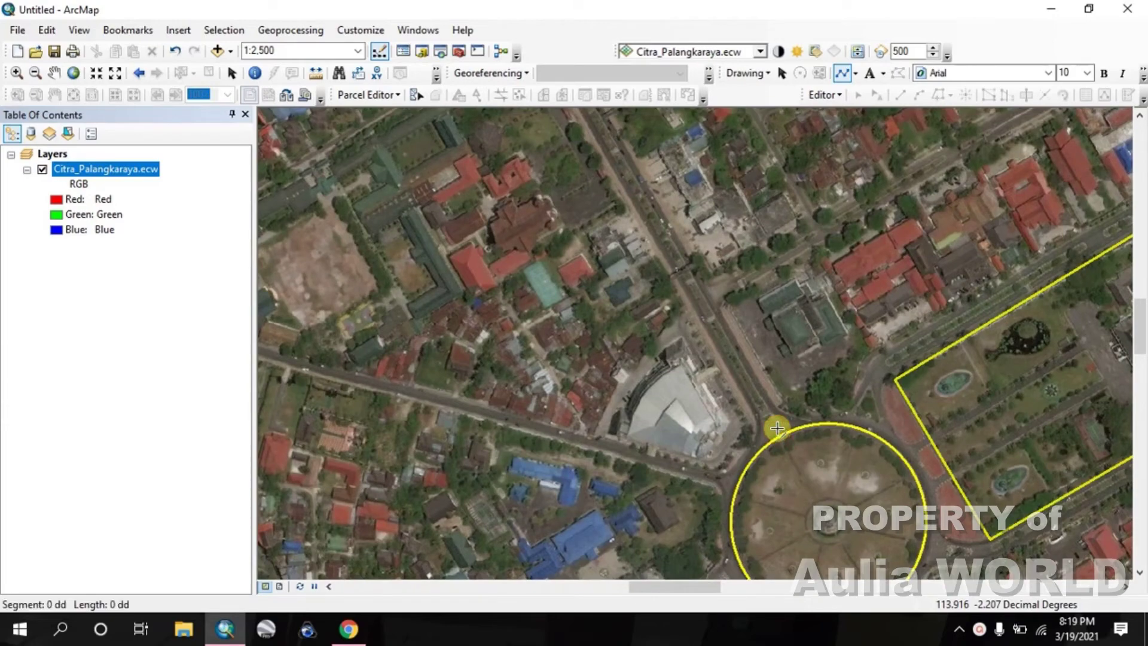
{"action": "scroll", "coordinate": [648, 235], "scroll_direction": "down", "scroll_amount": 2}
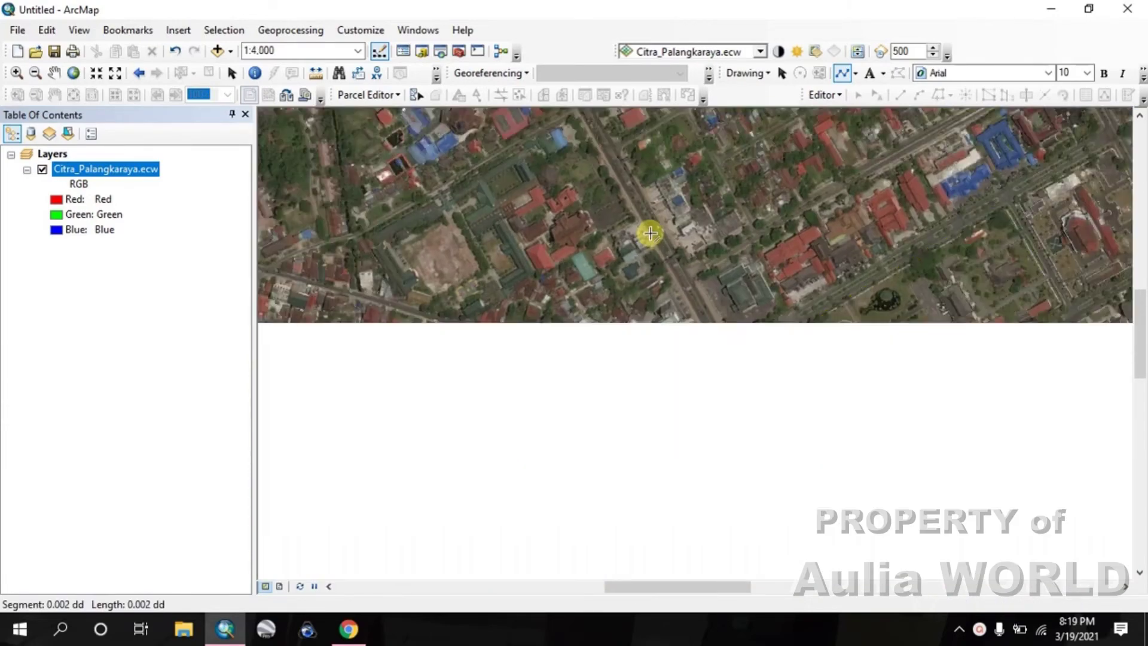
{"action": "scroll", "coordinate": [650, 200], "scroll_direction": "down", "scroll_amount": 2}
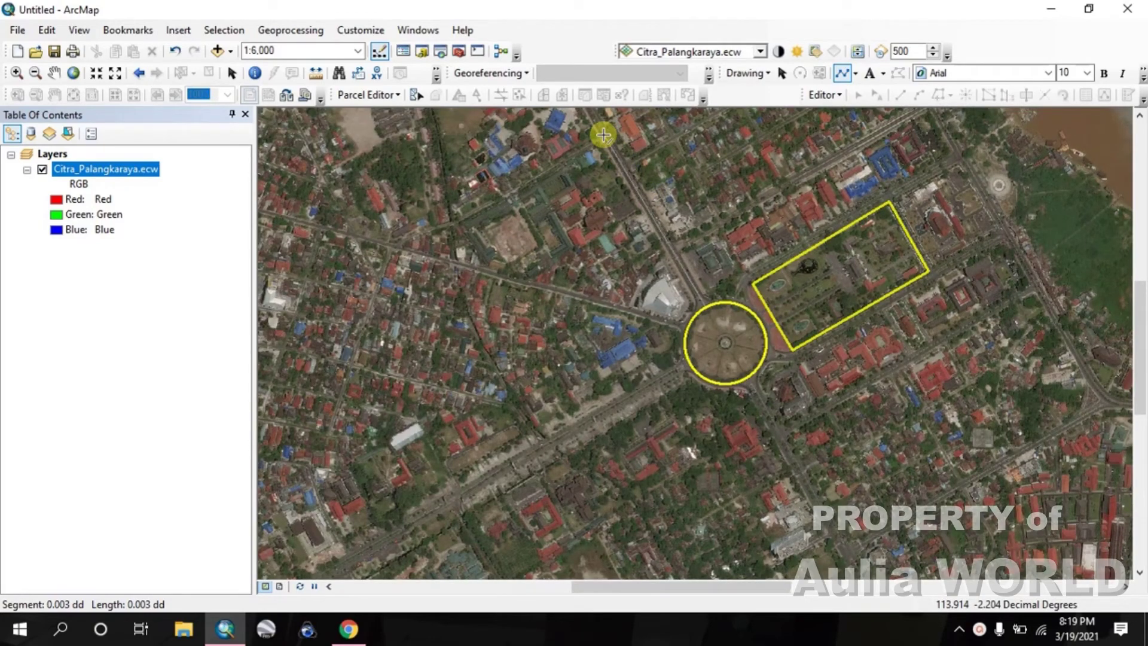
{"action": "double_click", "coordinate": [604, 134]}
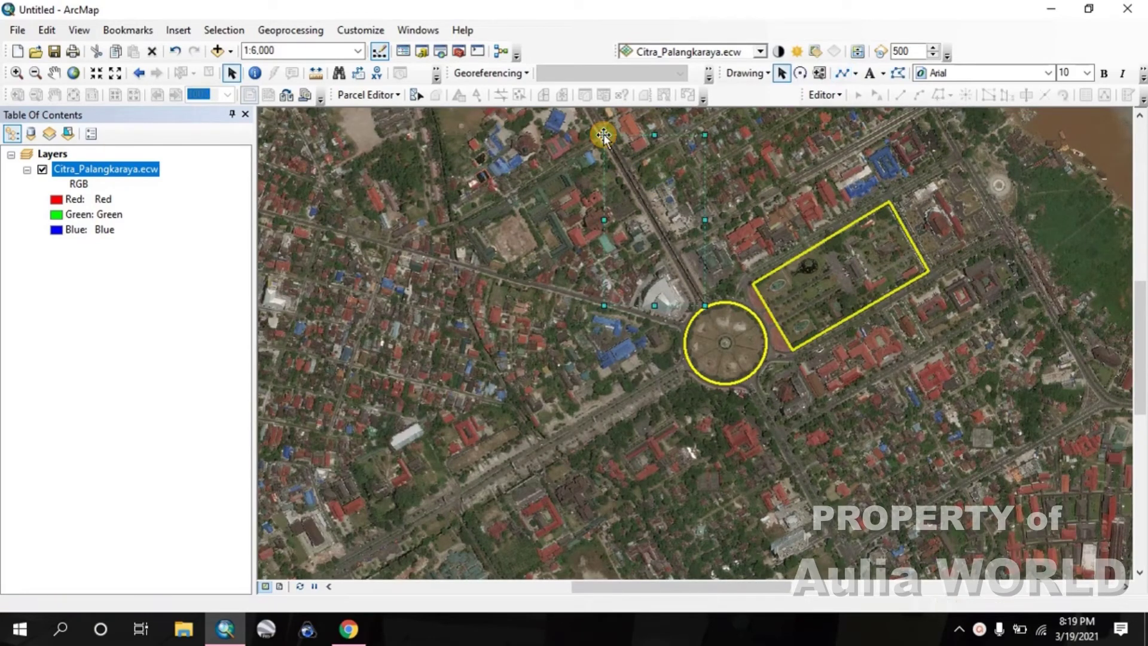
Check the road line's length in its properties, and style the line yellow with a width of 2.
{"action": "right_click", "coordinate": [654, 222]}
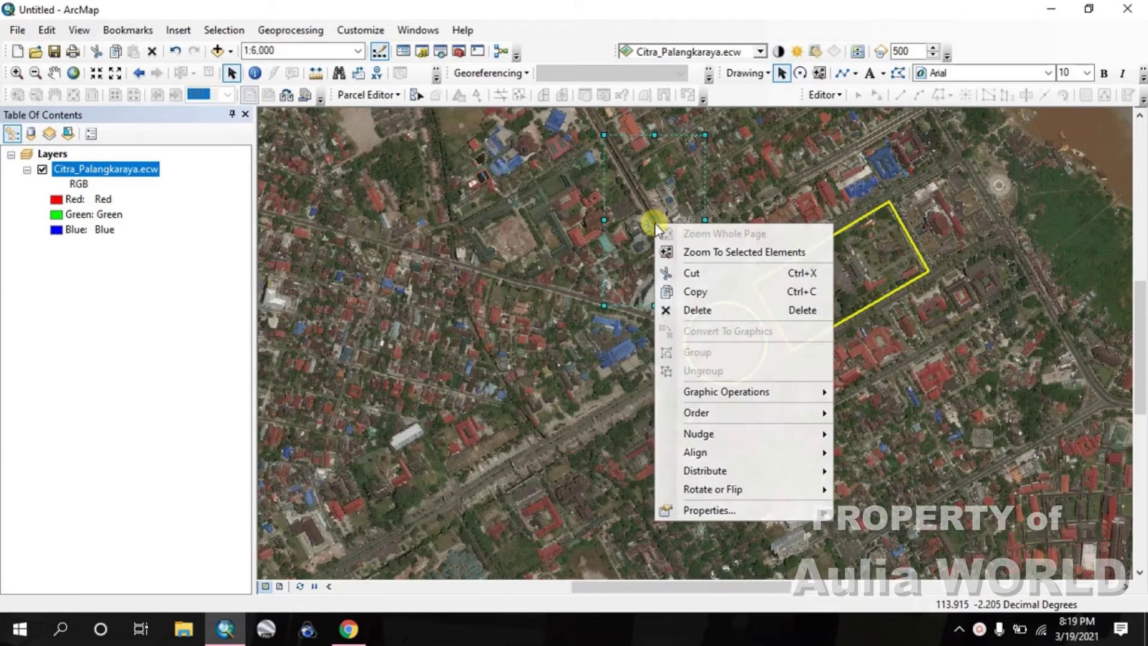
{"action": "left_click", "coordinate": [721, 509]}
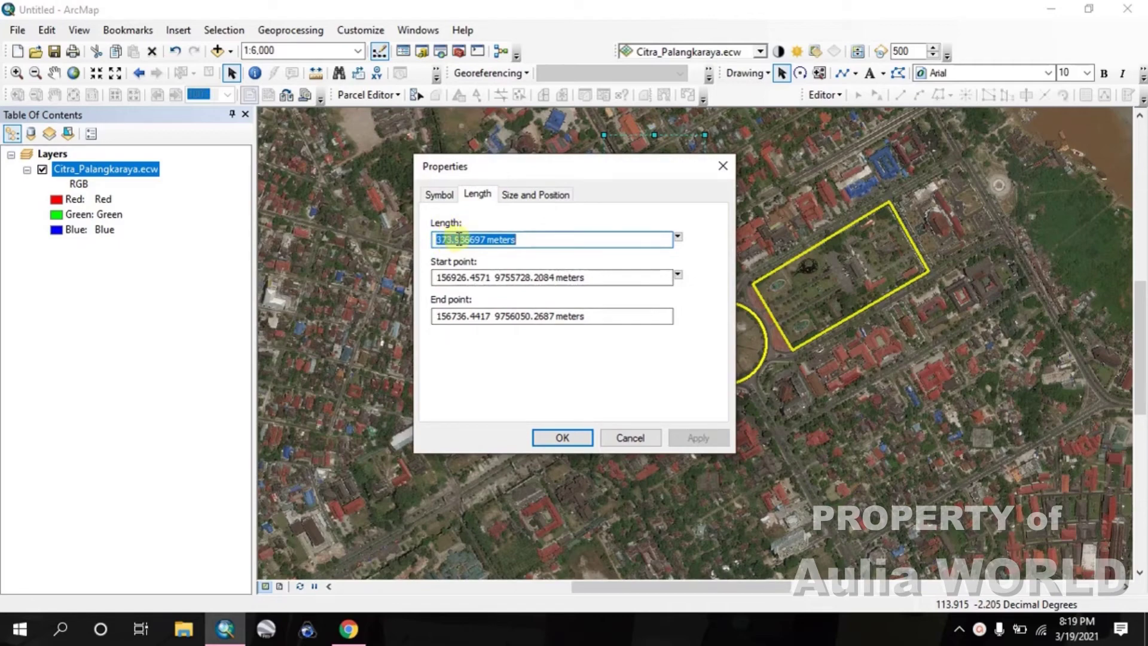
{"action": "left_click", "coordinate": [439, 198]}
{"action": "left_click", "coordinate": [496, 238]}
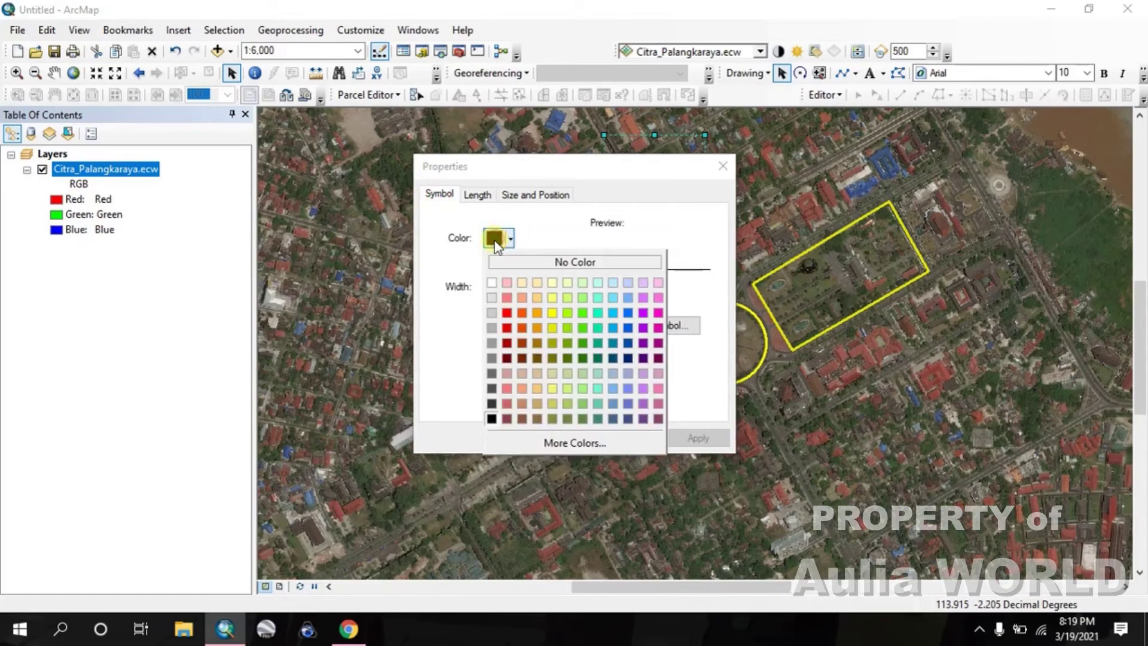
{"action": "left_click", "coordinate": [553, 314]}
{"action": "left_click", "coordinate": [525, 284]}
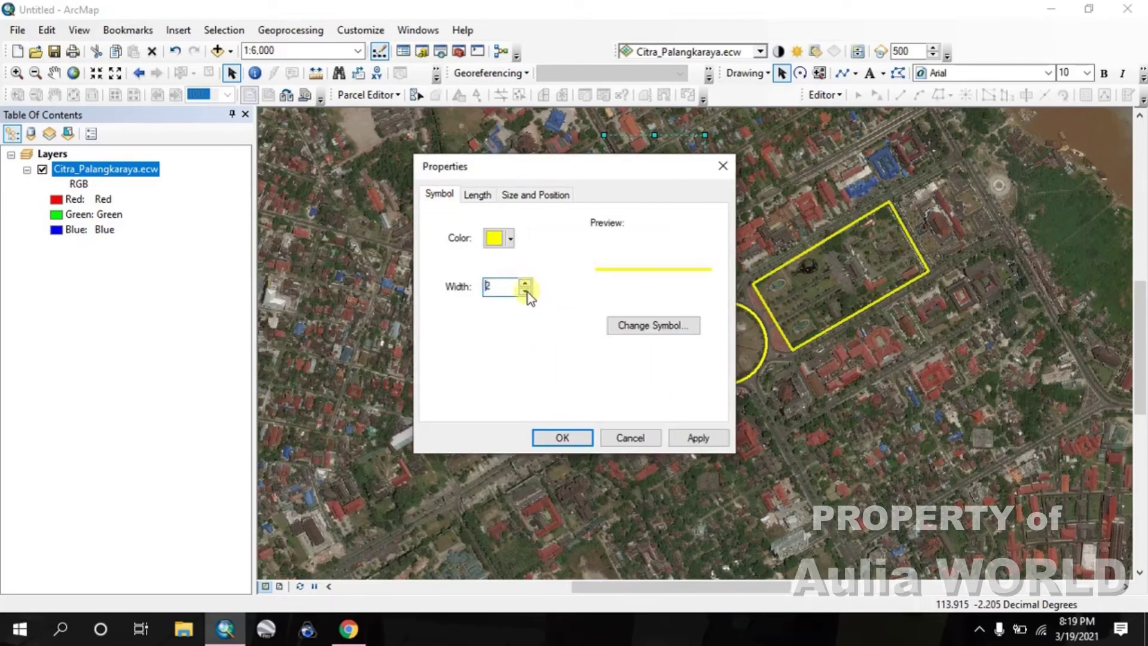
{"action": "left_click", "coordinate": [577, 439]}
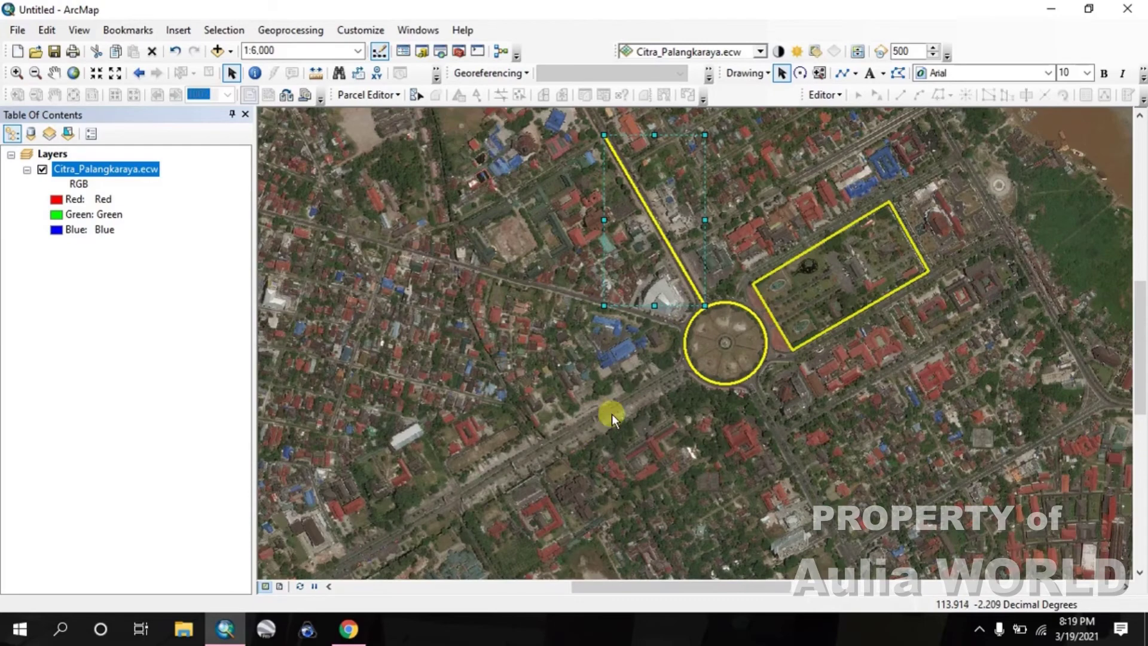
Place a marker graphic on the central monument of the roundabout.
{"action": "scroll", "coordinate": [865, 314], "scroll_direction": "down", "scroll_amount": 1}
{"action": "scroll", "coordinate": [864, 314], "scroll_direction": "up", "scroll_amount": 3}
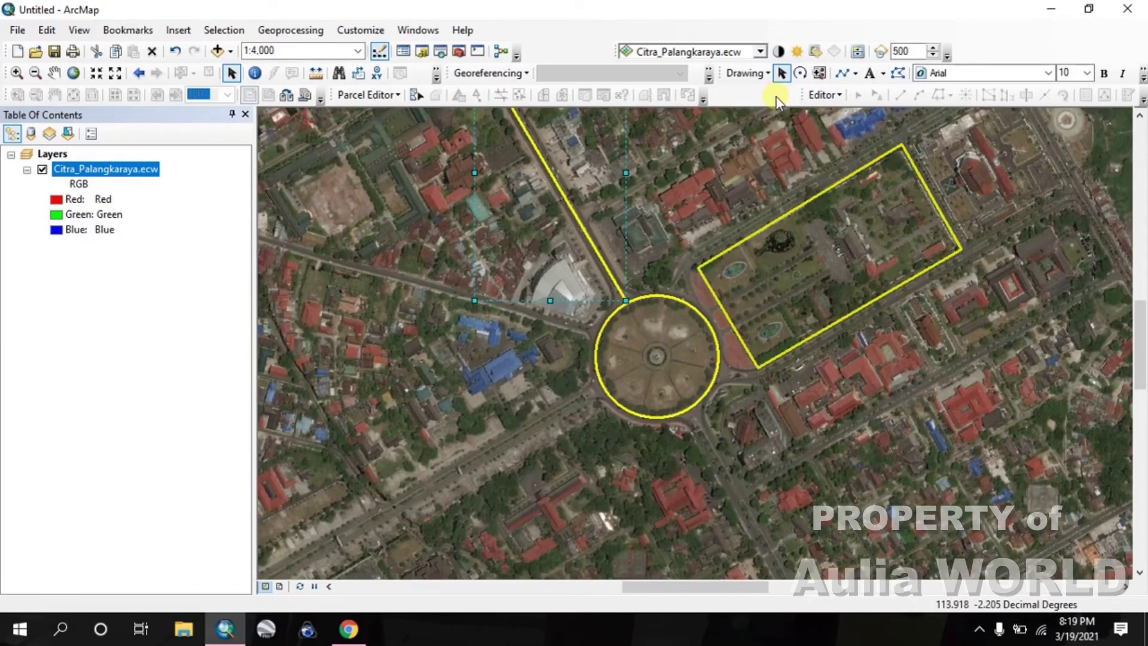
{"action": "left_click", "coordinate": [856, 75]}
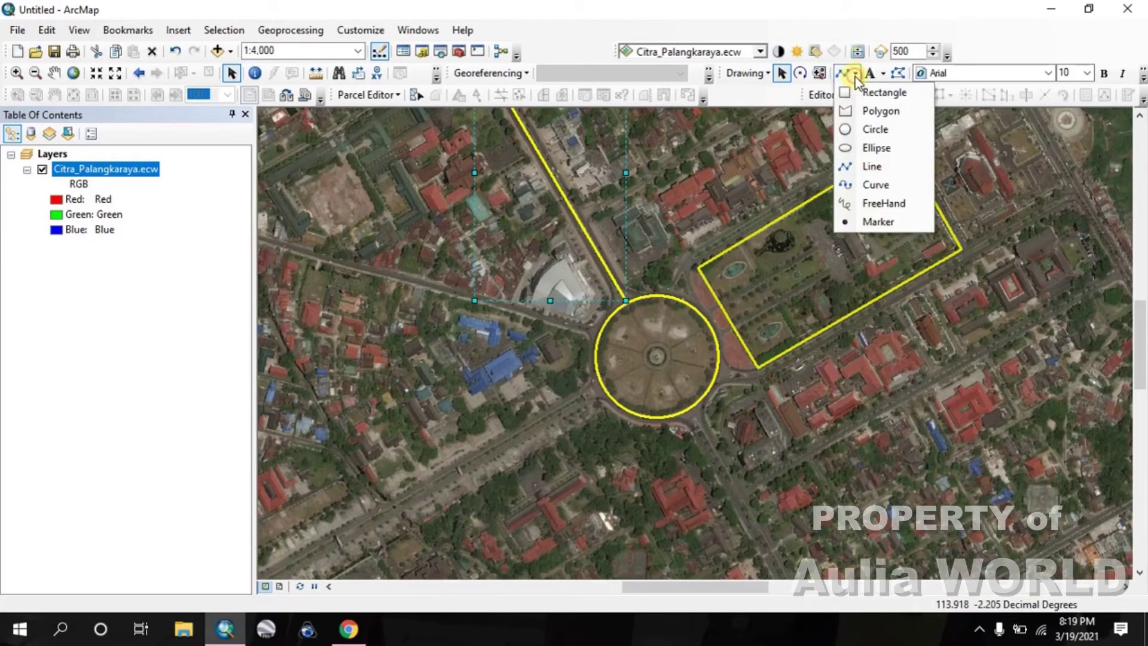
{"action": "left_click", "coordinate": [868, 222]}
{"action": "scroll", "coordinate": [687, 321], "scroll_direction": "up", "scroll_amount": 1}
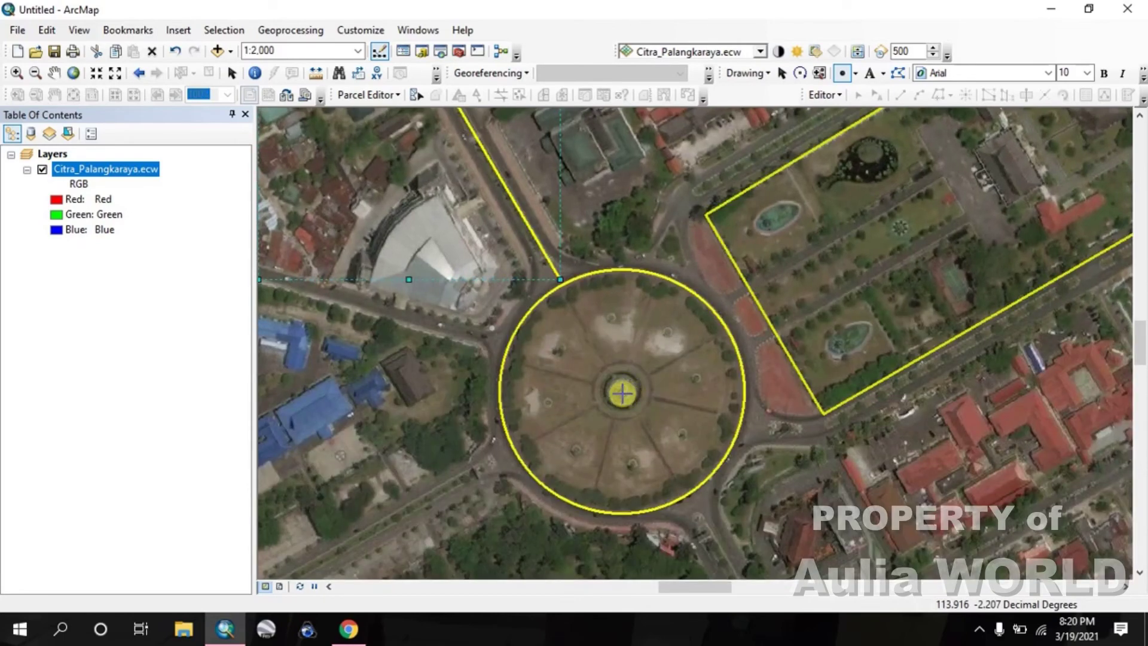
{"action": "left_click", "coordinate": [622, 393]}
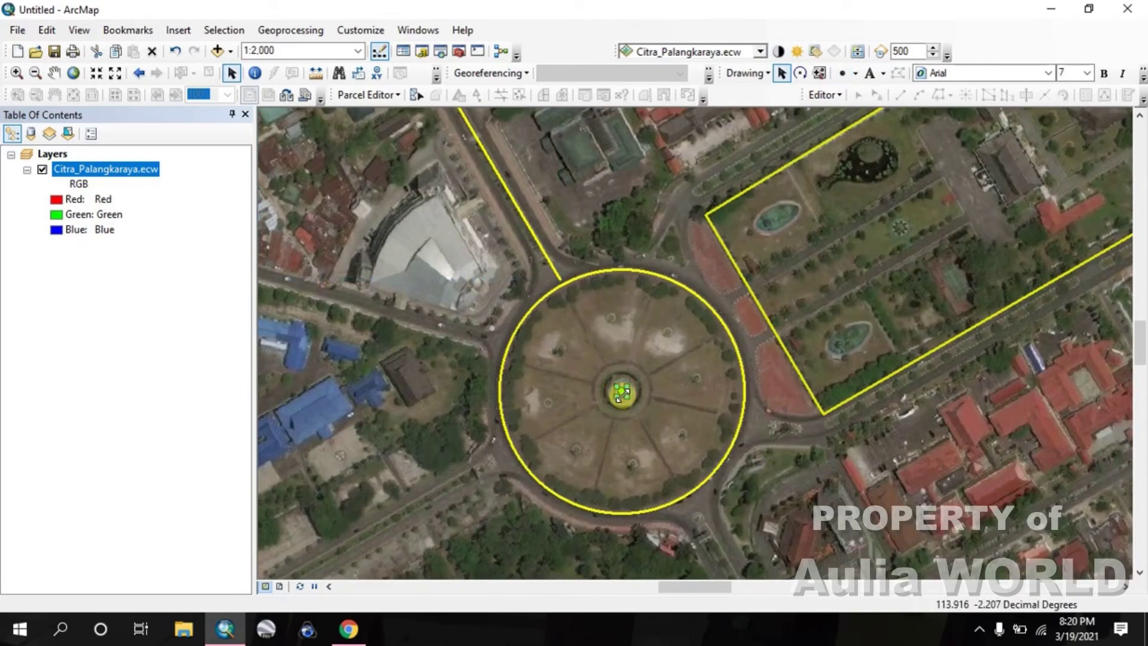
Change the roundabout marker's symbol type to Picture Marker Symbol in its symbol properties.
{"action": "right_click", "coordinate": [622, 395]}
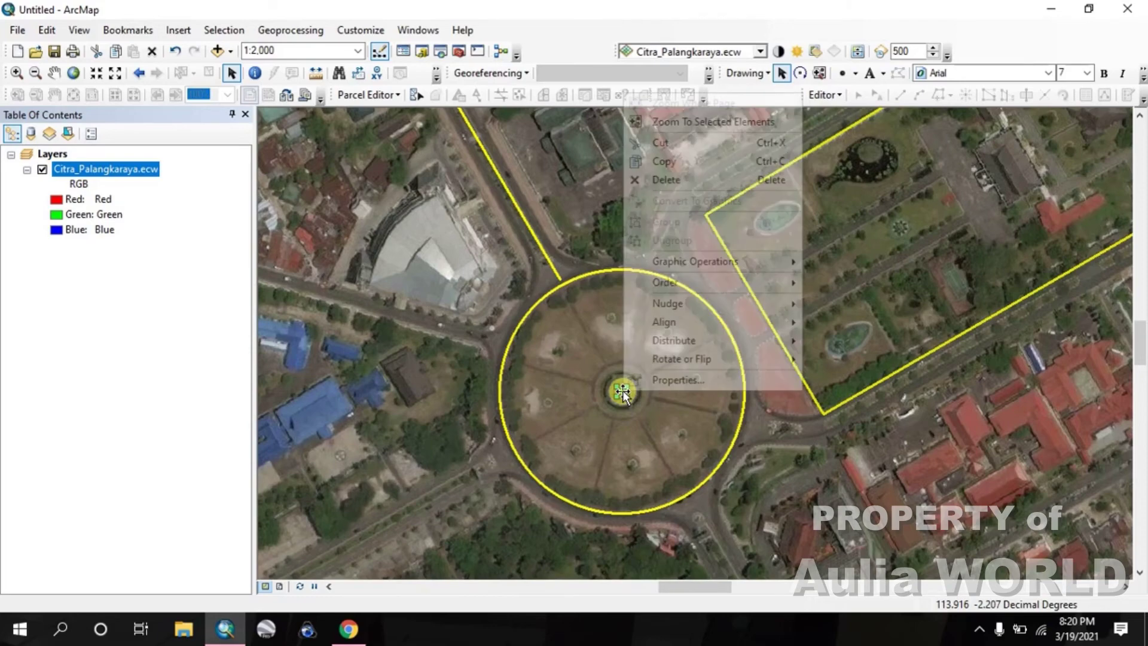
{"action": "left_click", "coordinate": [656, 382]}
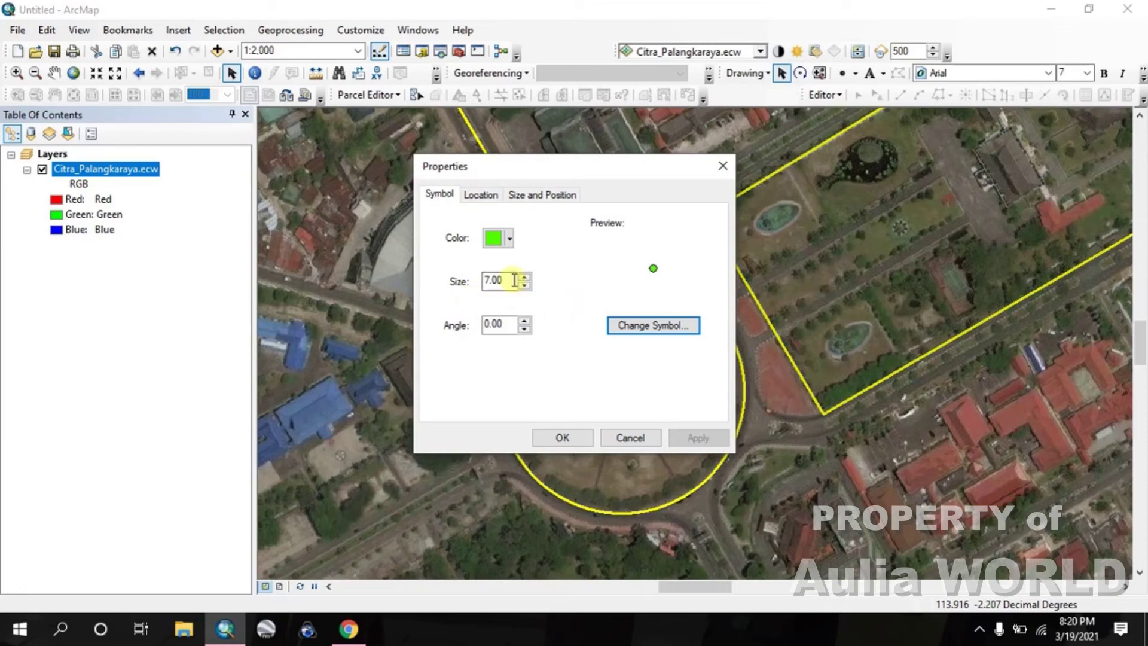
{"action": "left_click", "coordinate": [631, 325]}
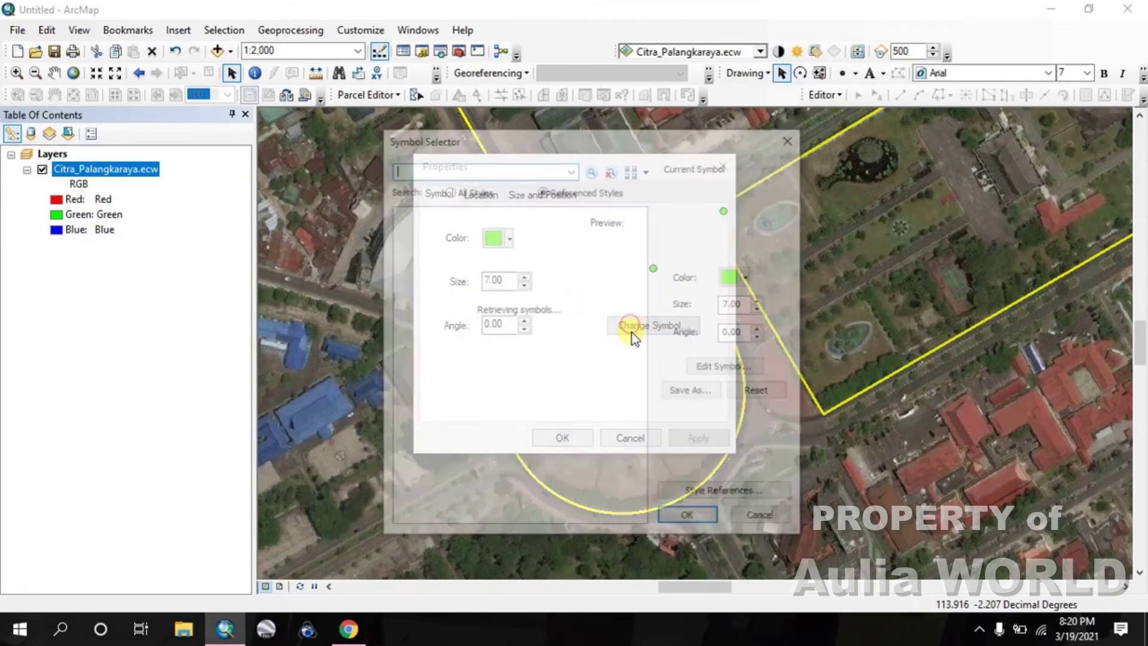
{"action": "left_click", "coordinate": [710, 368]}
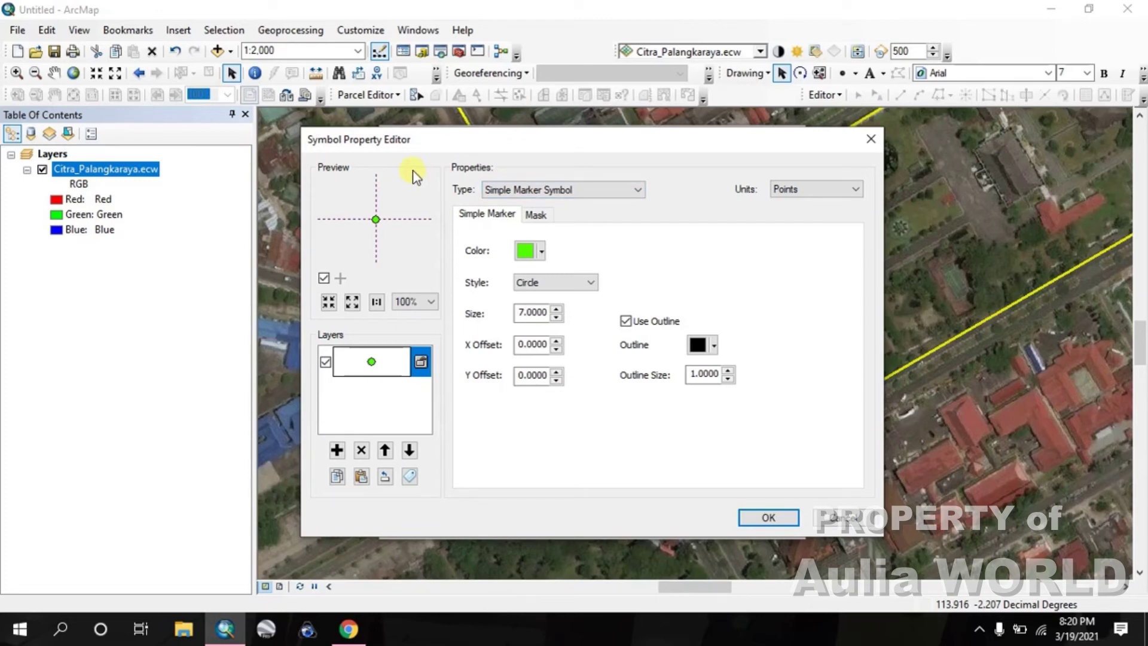
{"action": "left_click", "coordinate": [495, 192]}
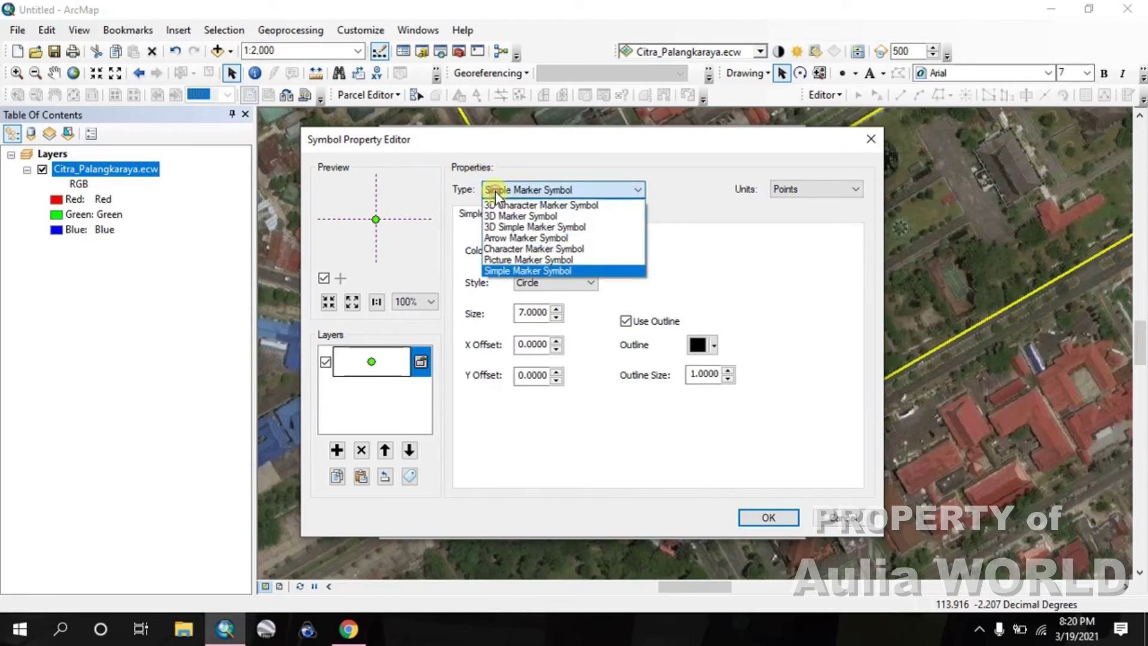
{"action": "left_click", "coordinate": [491, 260]}
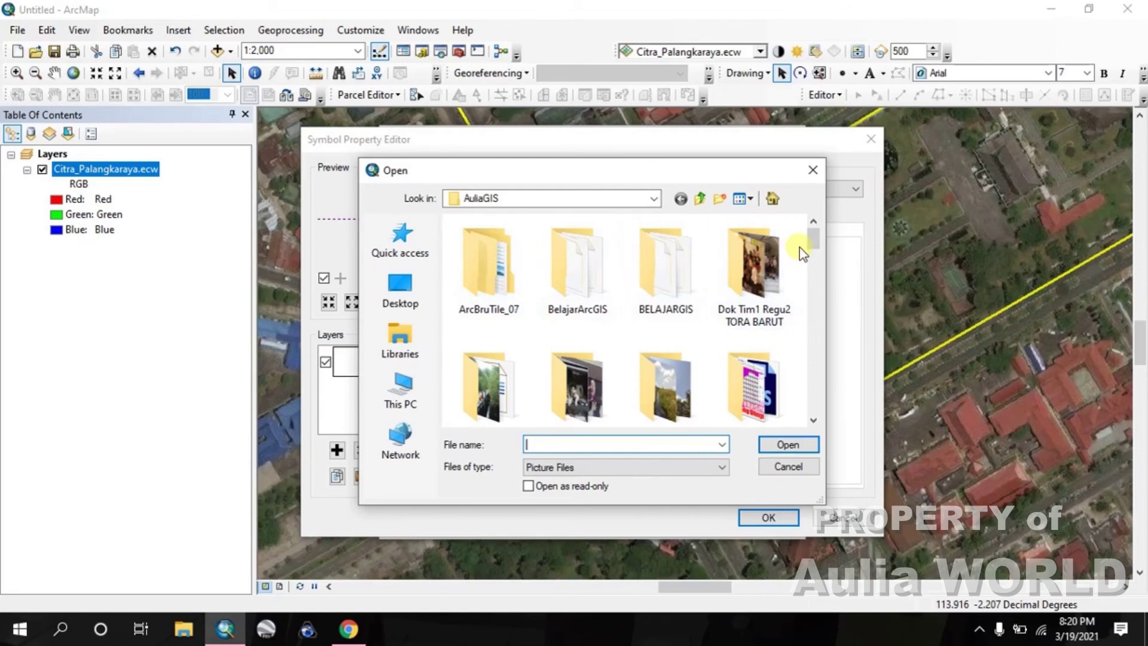
Use the palm tree picture sawit from the AuliaGIS folder as the marker's image and apply the new symbol.
{"action": "left_click_drag", "start_coordinate": [813, 238], "coordinate": [881, 260]}
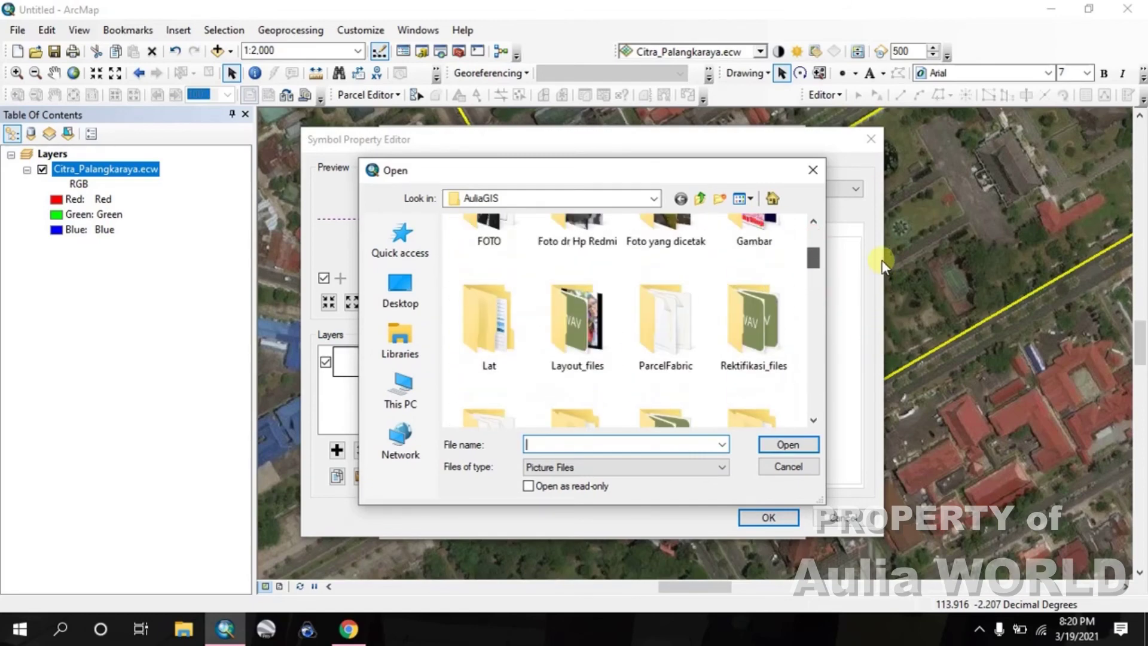
{"action": "scroll", "coordinate": [657, 341], "scroll_direction": "up", "scroll_amount": 3}
{"action": "scroll", "coordinate": [662, 331], "scroll_direction": "down", "scroll_amount": 10}
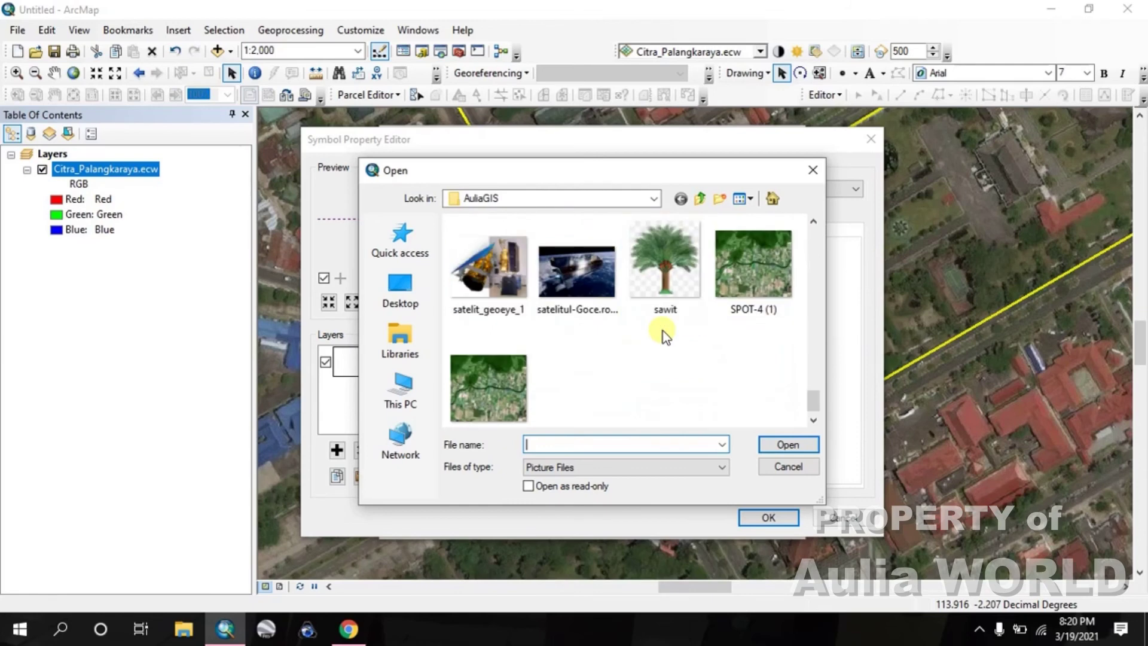
{"action": "left_click", "coordinate": [659, 270]}
{"action": "left_click", "coordinate": [784, 444]}
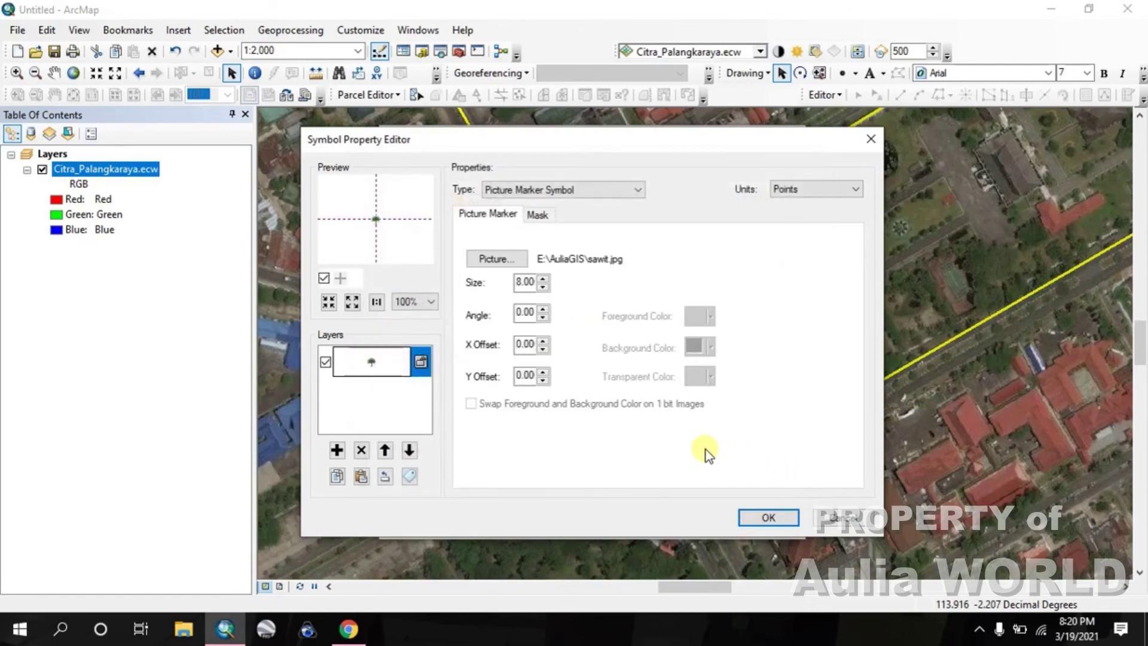
{"action": "left_click", "coordinate": [757, 521]}
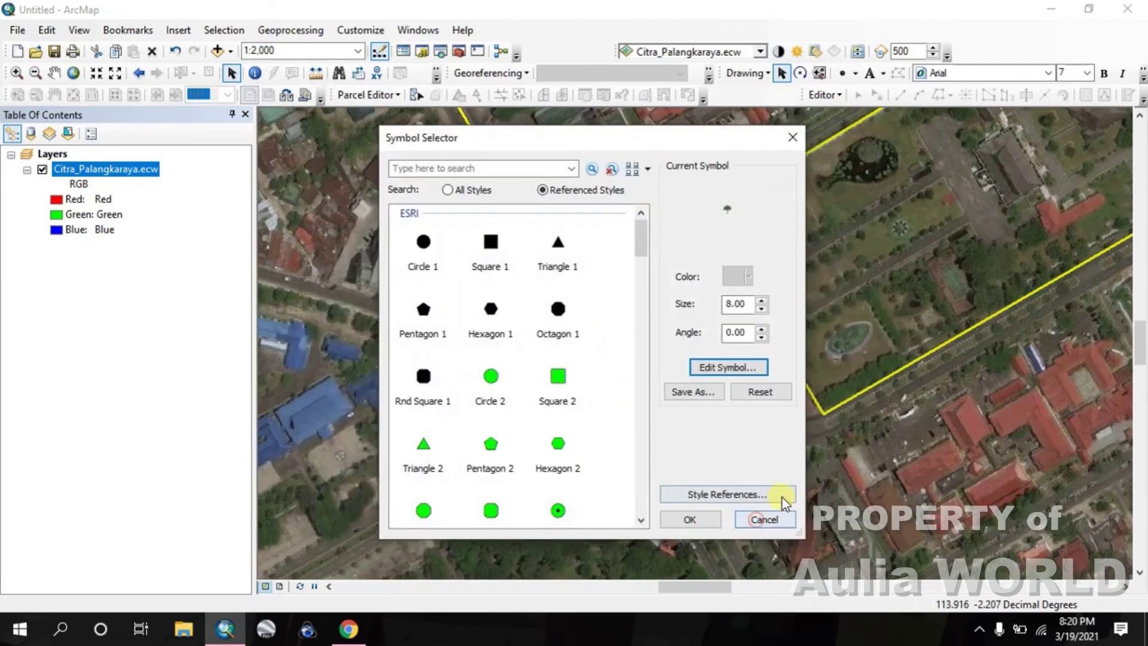
{"action": "left_click", "coordinate": [693, 520]}
{"action": "left_click", "coordinate": [569, 444]}
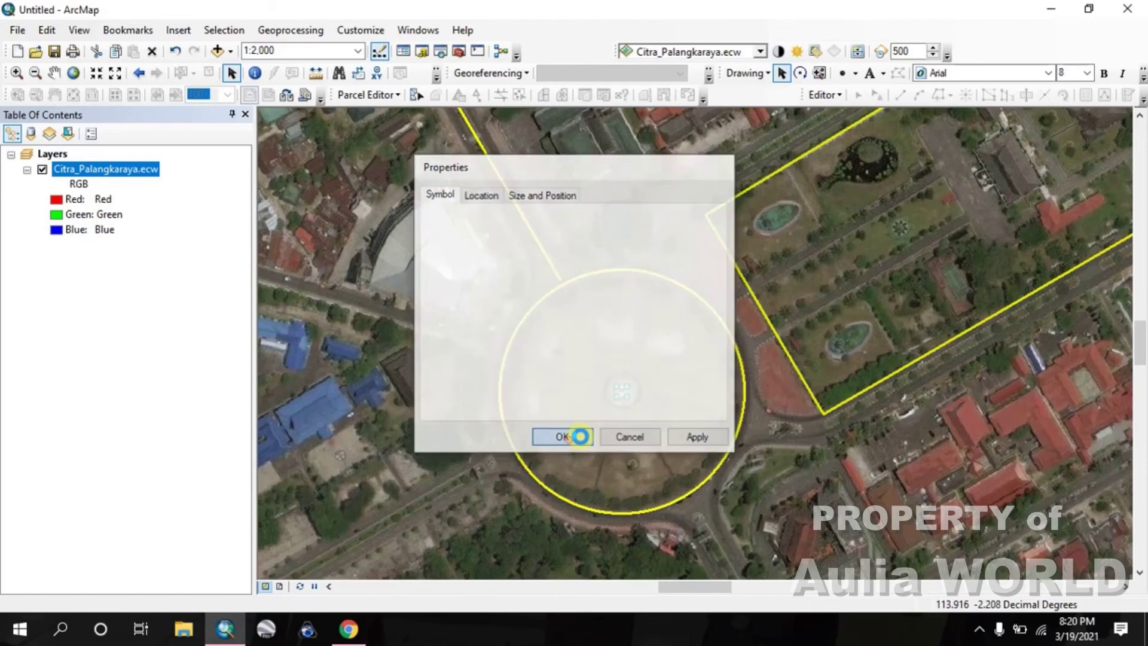
Enlarge the palm tree marker at the roundabout's centre to size 24.
{"action": "right_click", "coordinate": [619, 390]}
{"action": "left_click", "coordinate": [667, 382]}
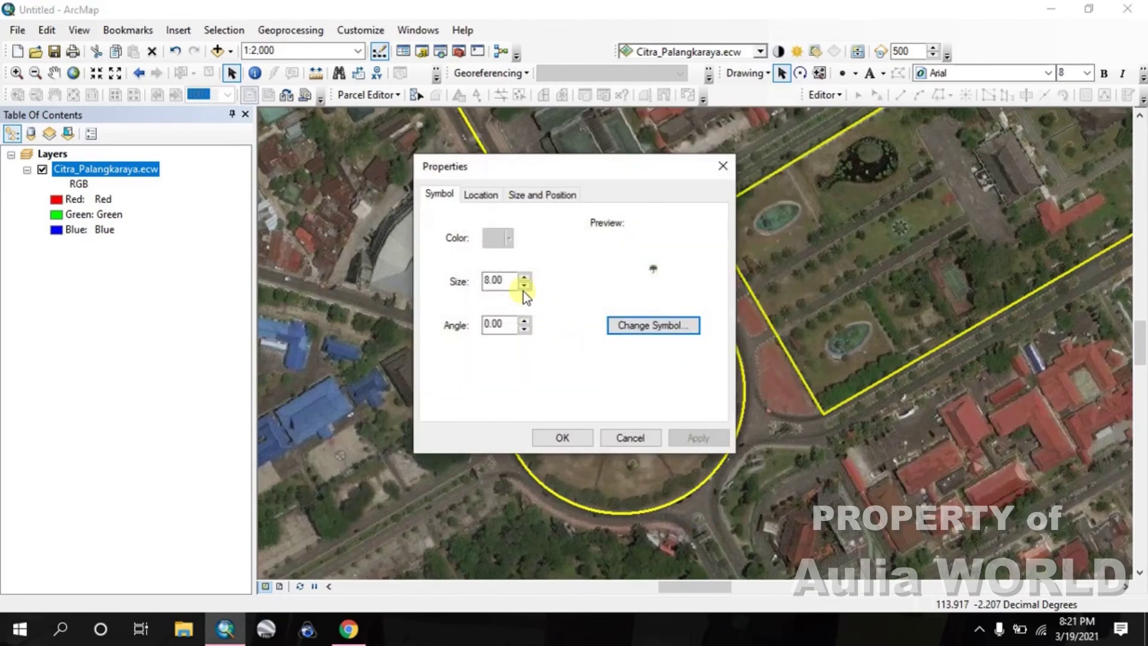
{"action": "left_click", "coordinate": [526, 278]}
{"action": "left_click", "coordinate": [526, 275]}
{"action": "left_click", "coordinate": [526, 275]}
{"action": "left_click", "coordinate": [526, 275]}
{"action": "left_click", "coordinate": [525, 275]}
{"action": "left_click", "coordinate": [525, 275]}
{"action": "left_click", "coordinate": [525, 275]}
{"action": "left_click", "coordinate": [525, 275]}
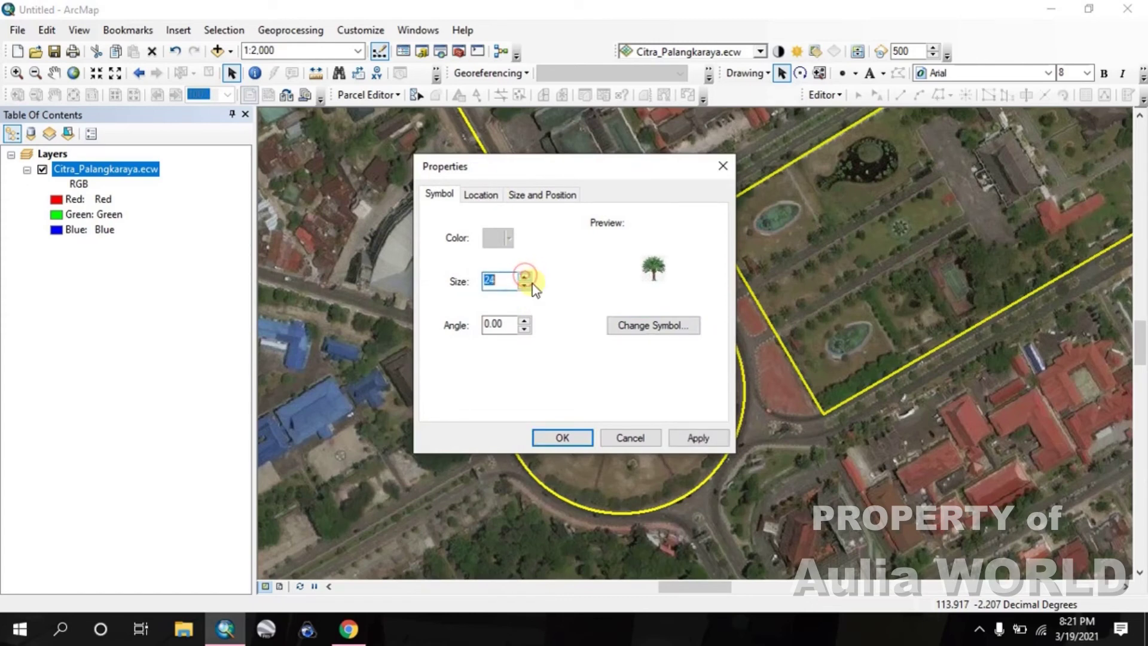
{"action": "left_click", "coordinate": [562, 437]}
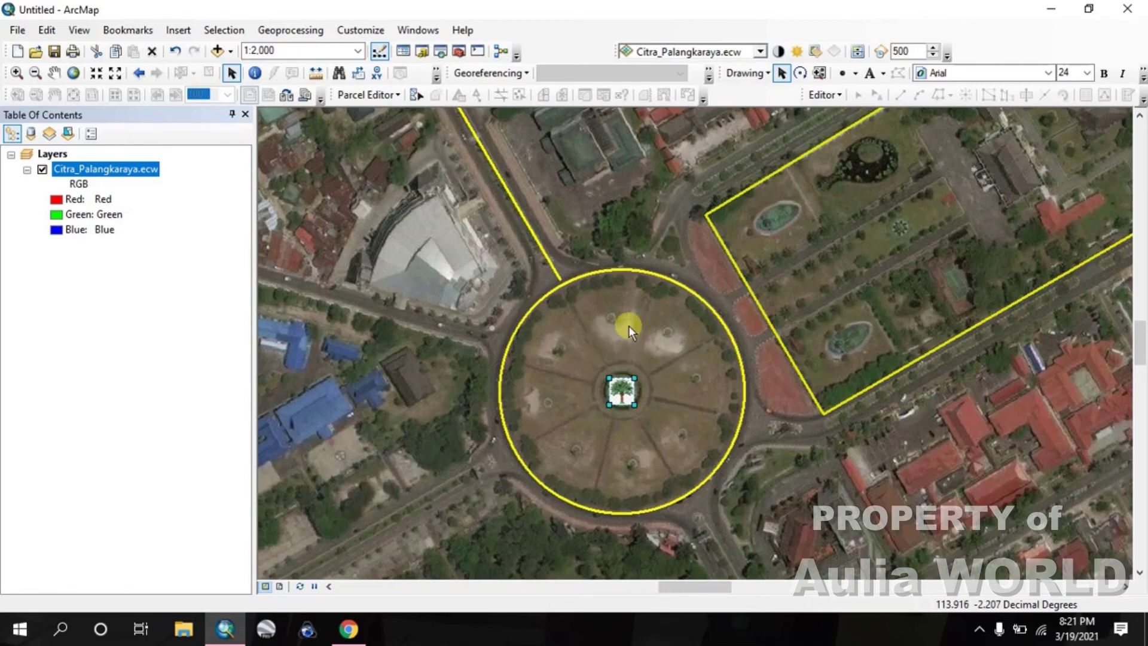
{"action": "scroll", "coordinate": [667, 394], "scroll_direction": "up", "scroll_amount": 2}
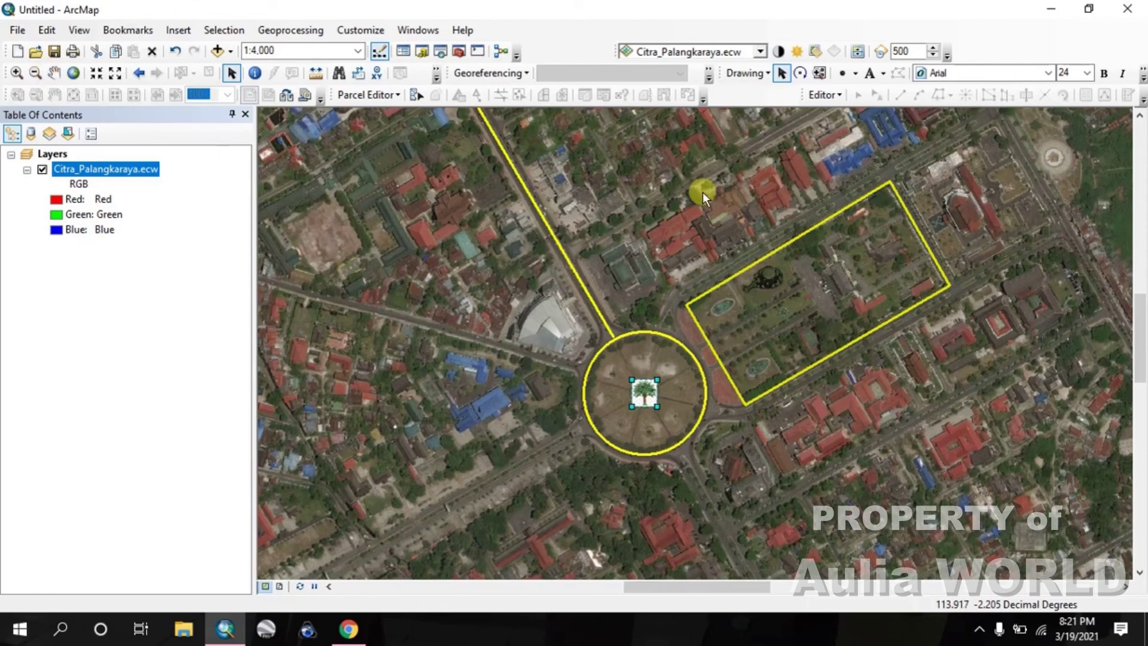
{"action": "left_click", "coordinate": [54, 72]}
{"action": "left_click_drag", "start_coordinate": [631, 338], "coordinate": [646, 391]}
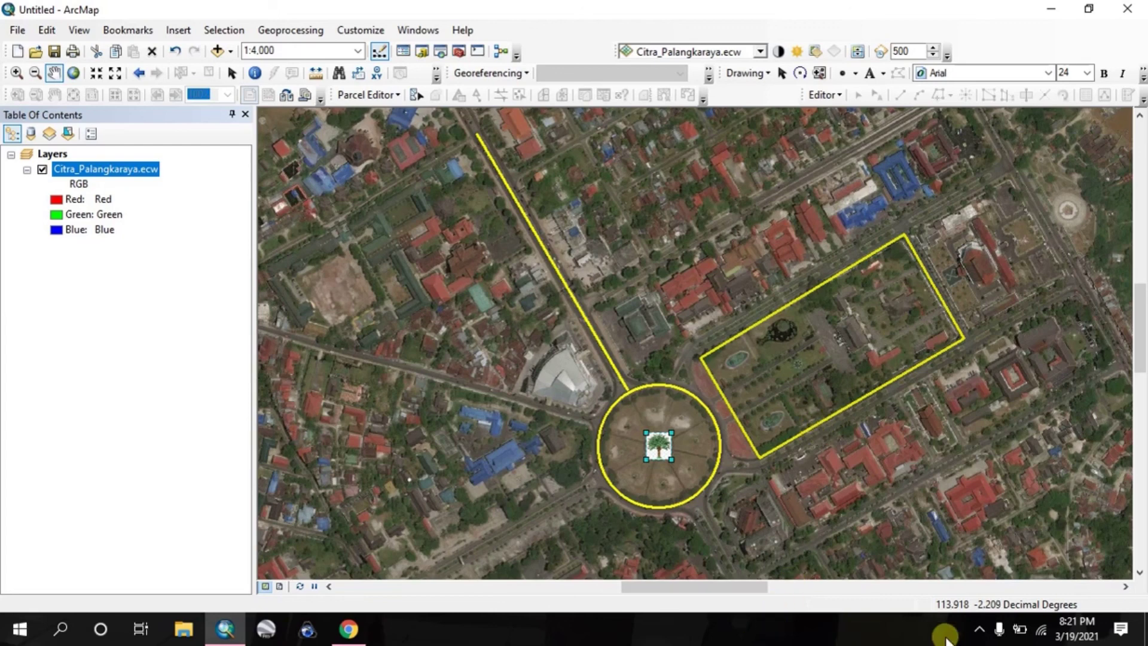
{"action": "left_click", "coordinate": [979, 628]}
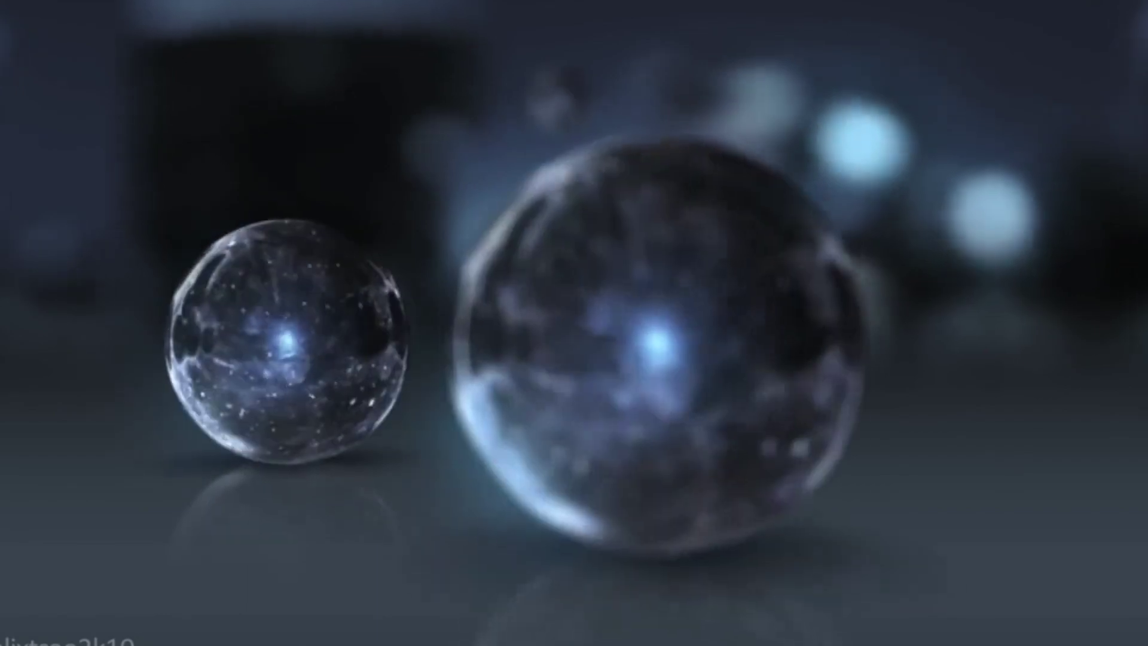